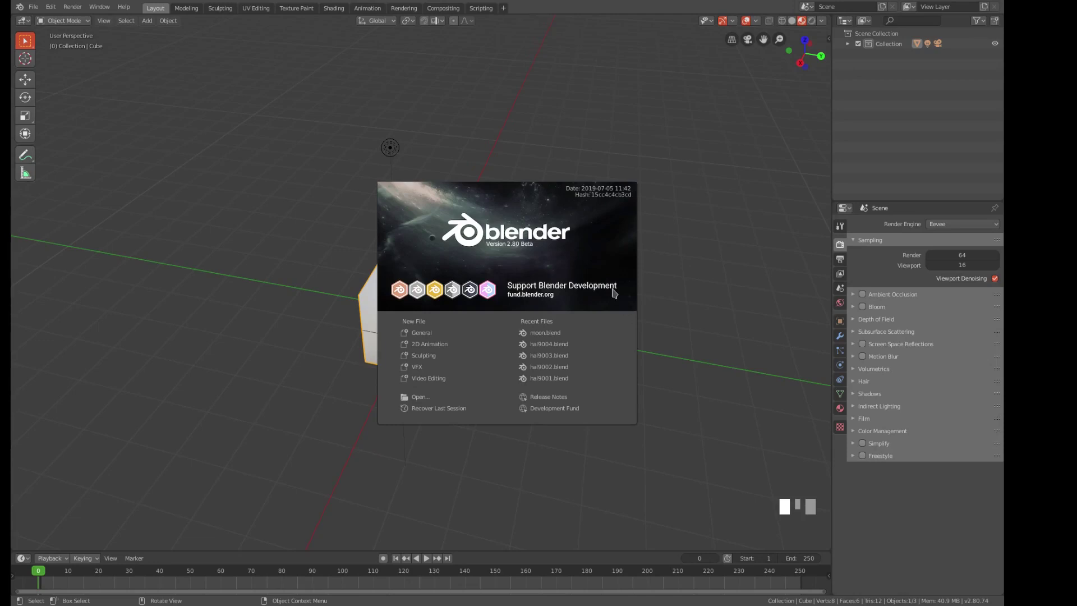
- Close the splash screen and delete the default cube
click(613, 293)
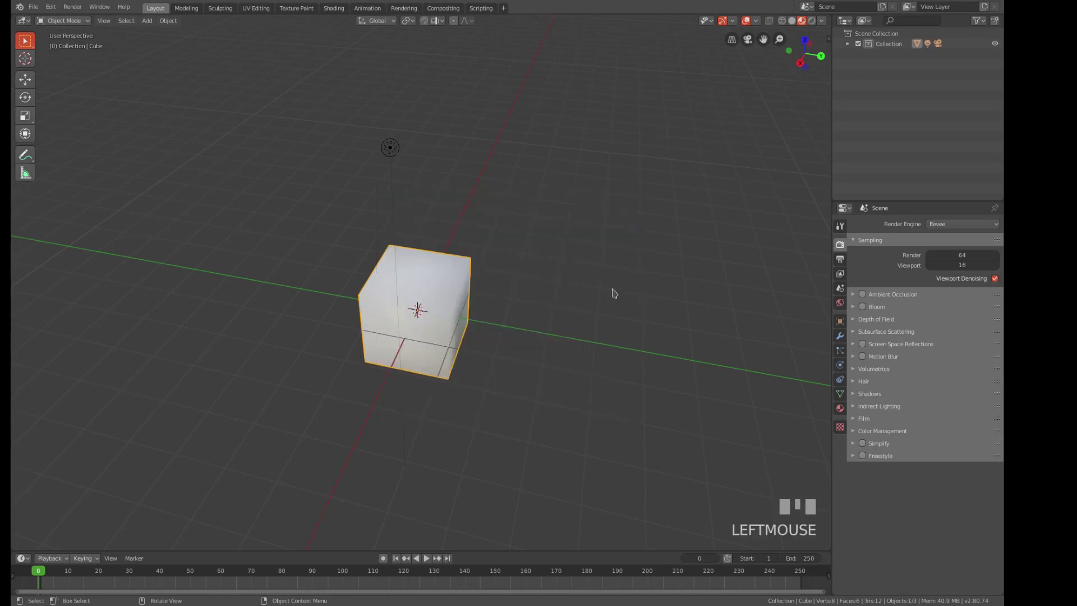
key(x)
click(443, 310)
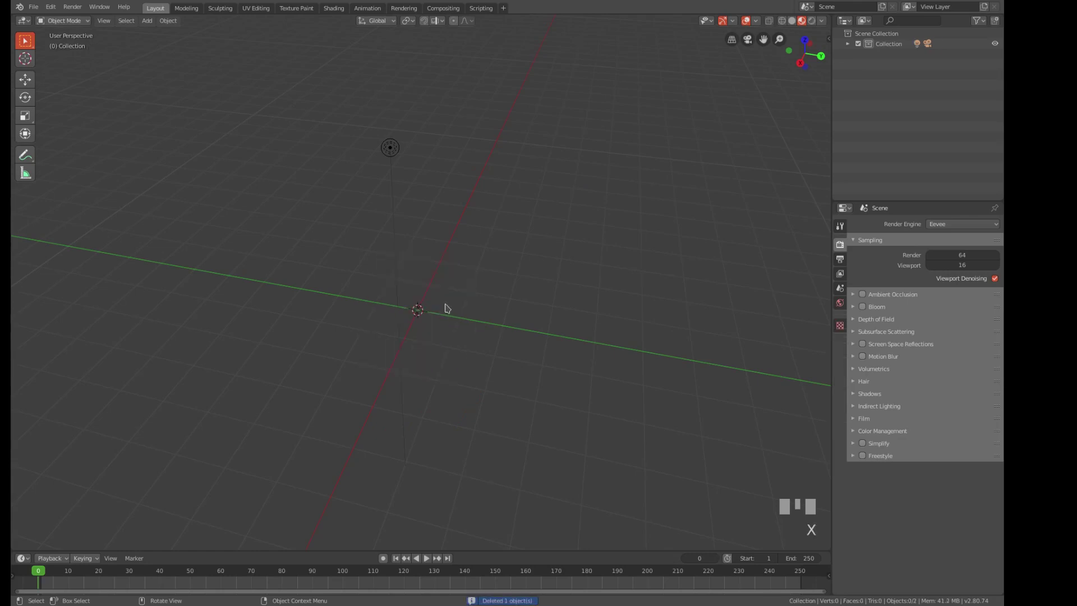
- Add a plane at the origin and scale it up about 3.25 times as a ground surface
key(shift+a)
mouse_move(447, 308)
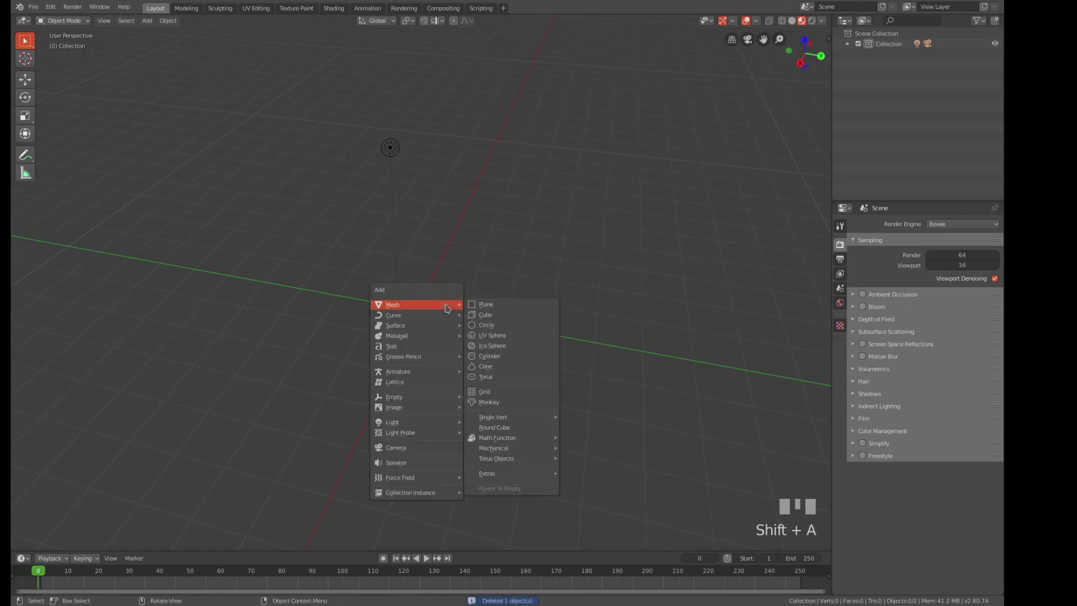
click(484, 309)
key(s)
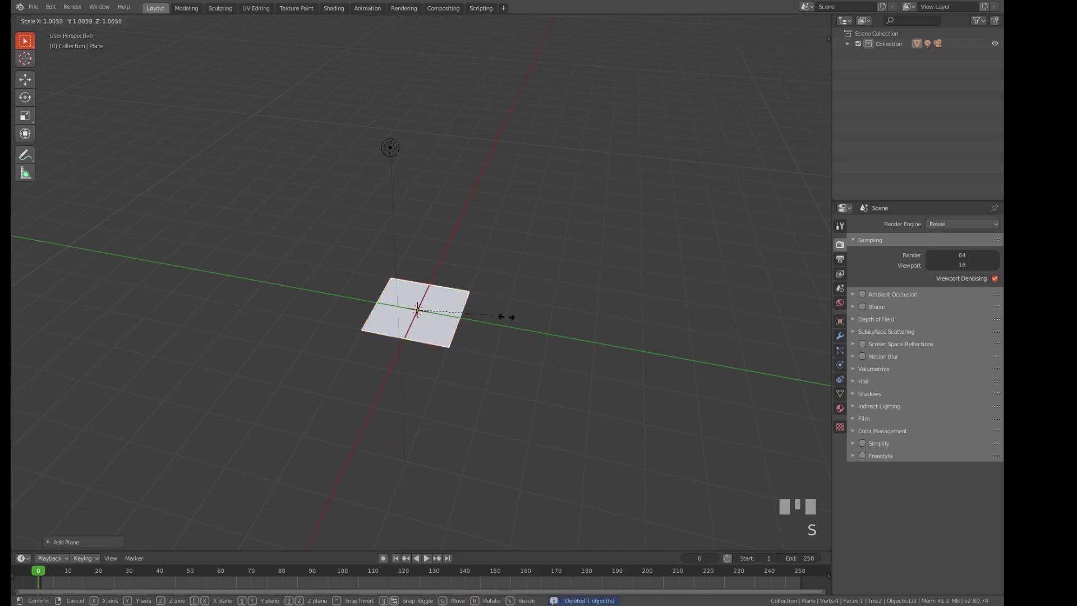
click(687, 362)
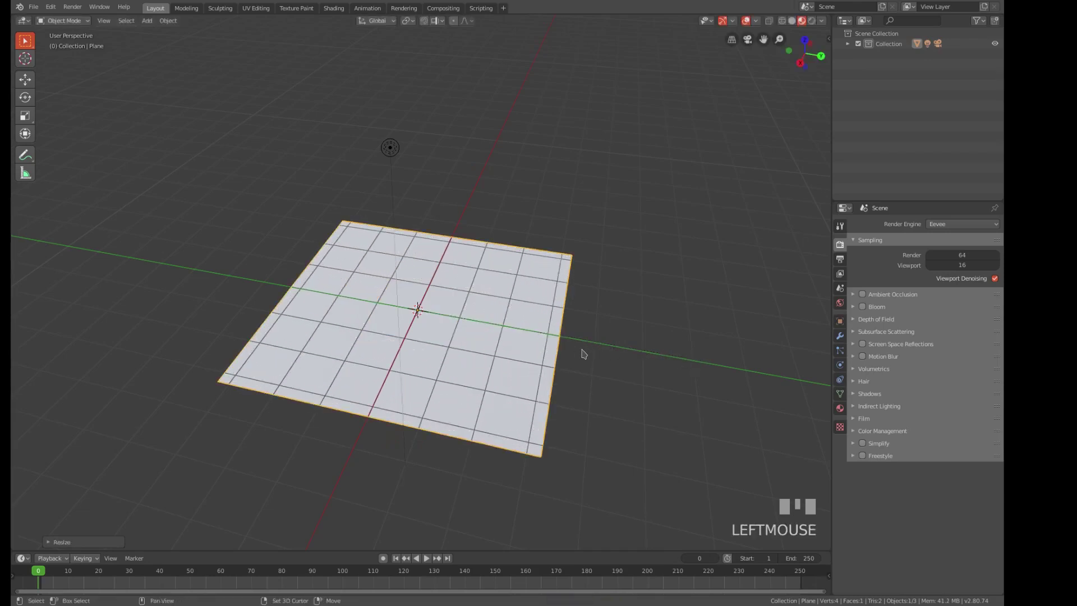
key(shift+a)
mouse_move(583, 354)
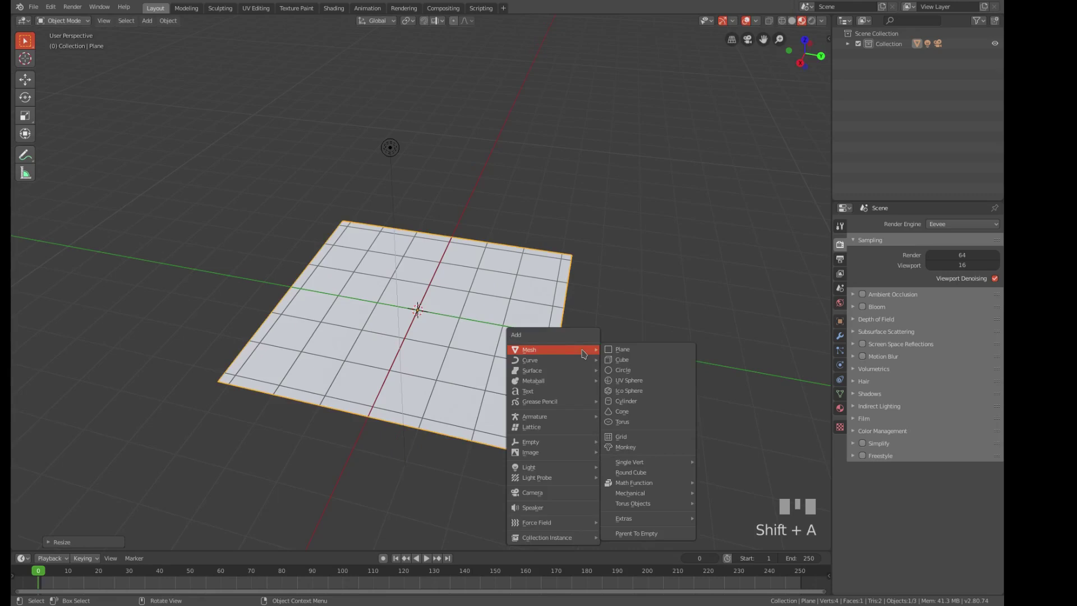
- Add a torus and move it flat onto the plane's lower left
click(623, 421)
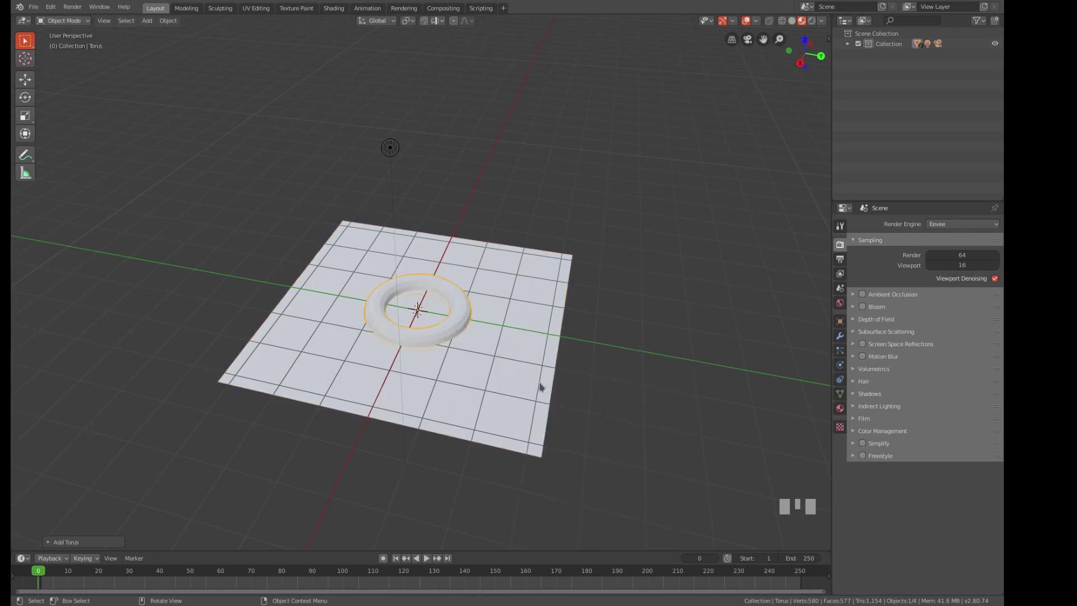
key(g)
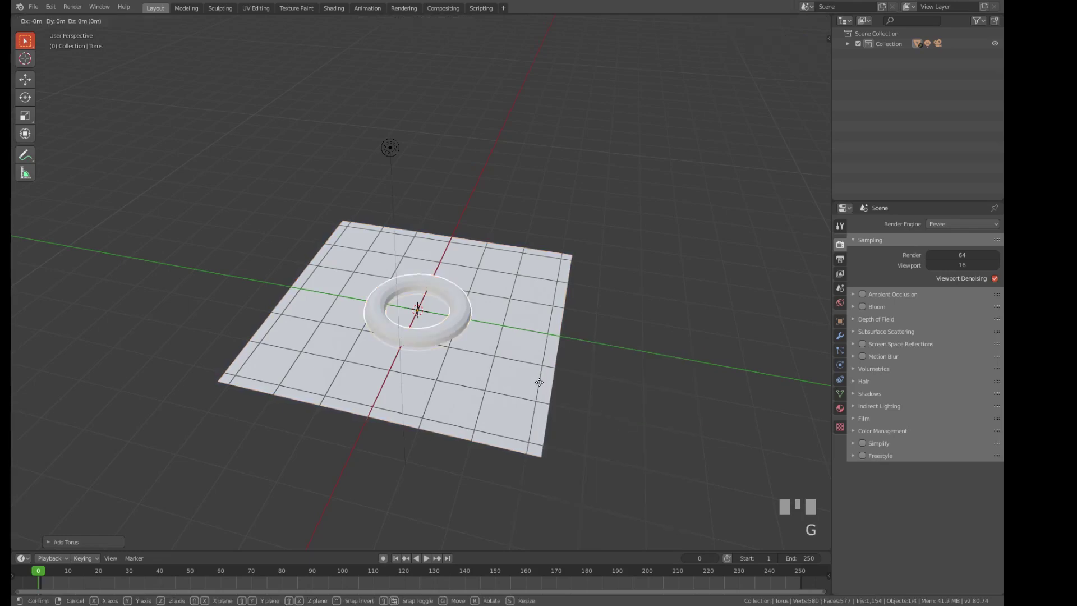
key(z)
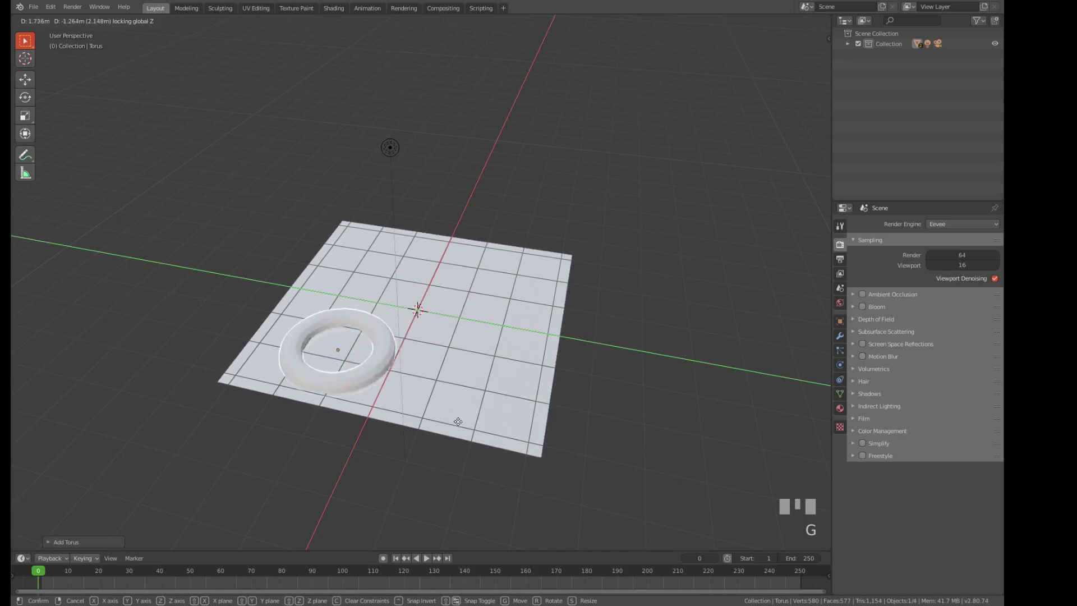
click(443, 419)
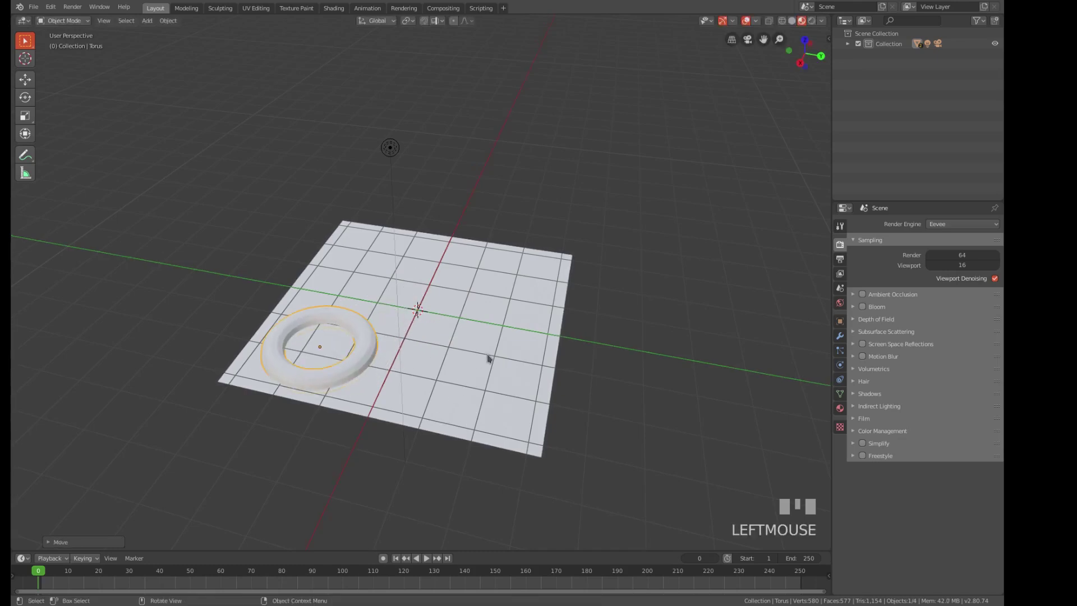
- Add a monkey head, move it to the plane's right side, and tilt it around X
key(shift+a)
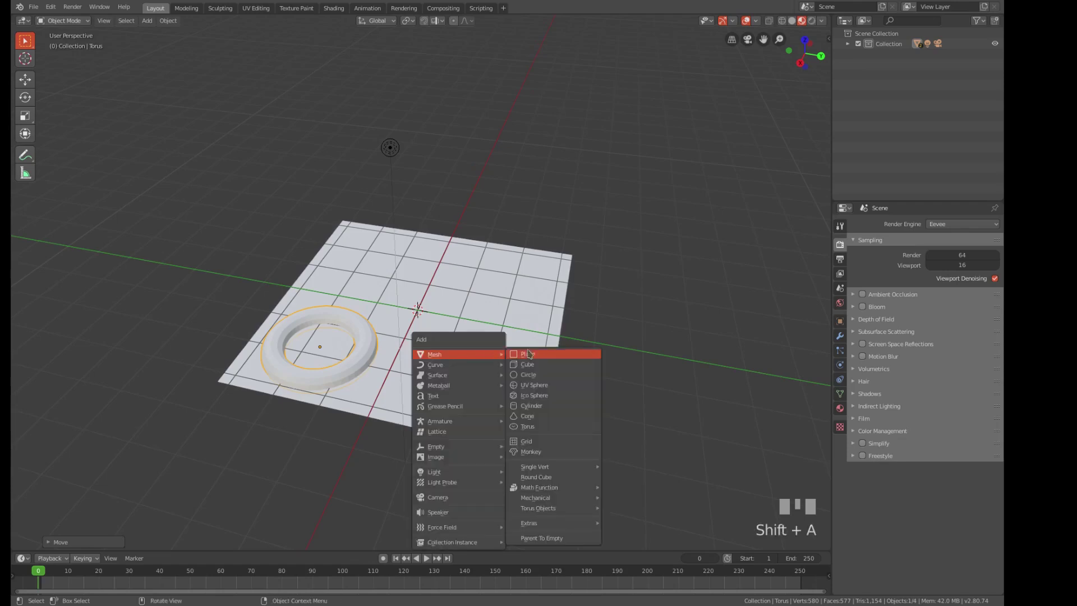
click(533, 453)
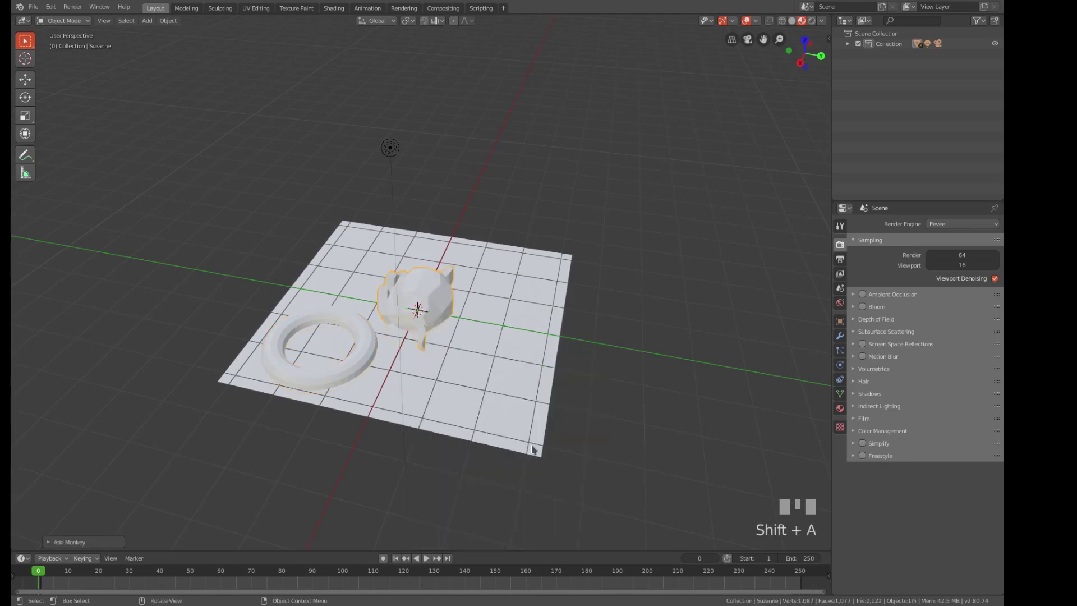
key(g)
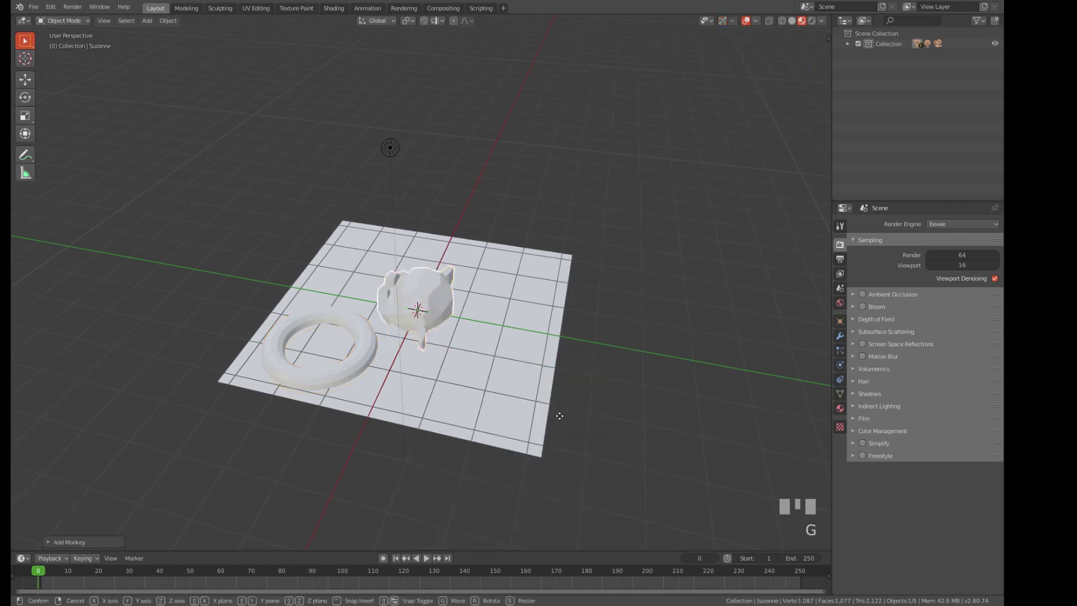
key(shift+z)
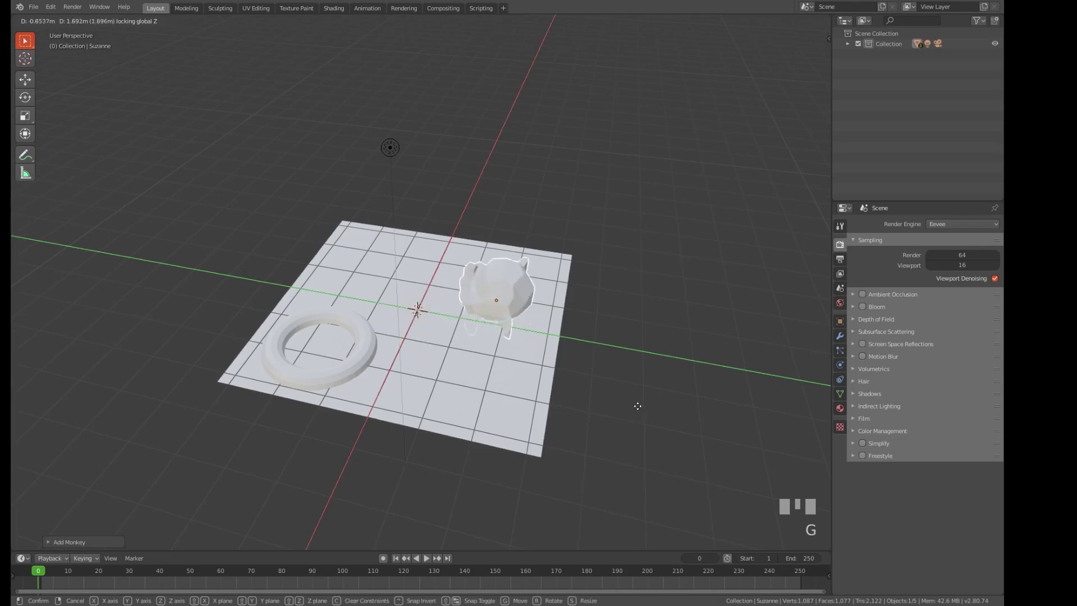
click(630, 410)
key(r)
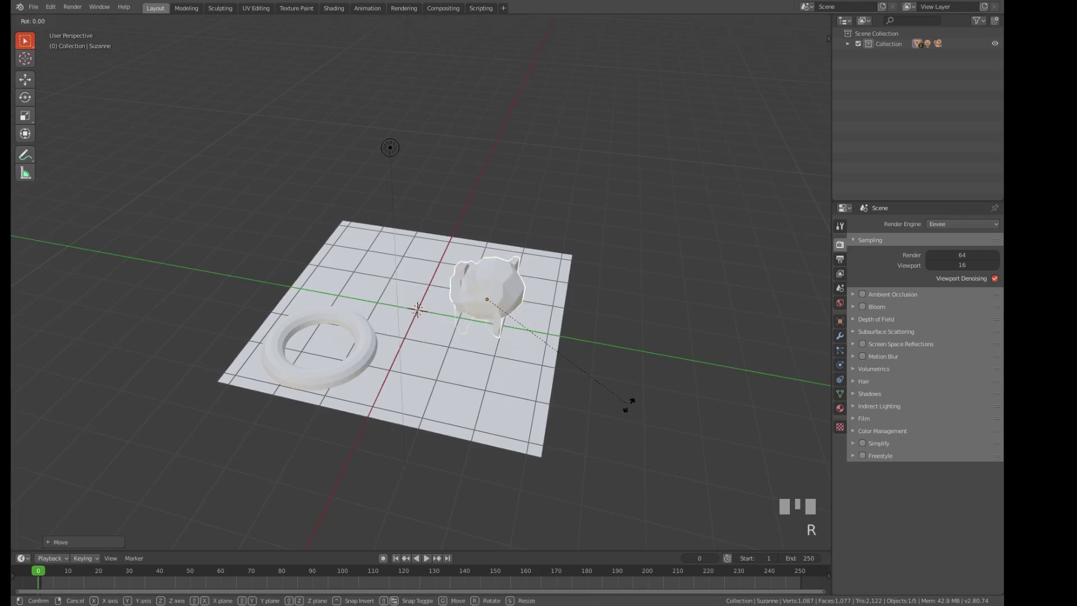
key(x)
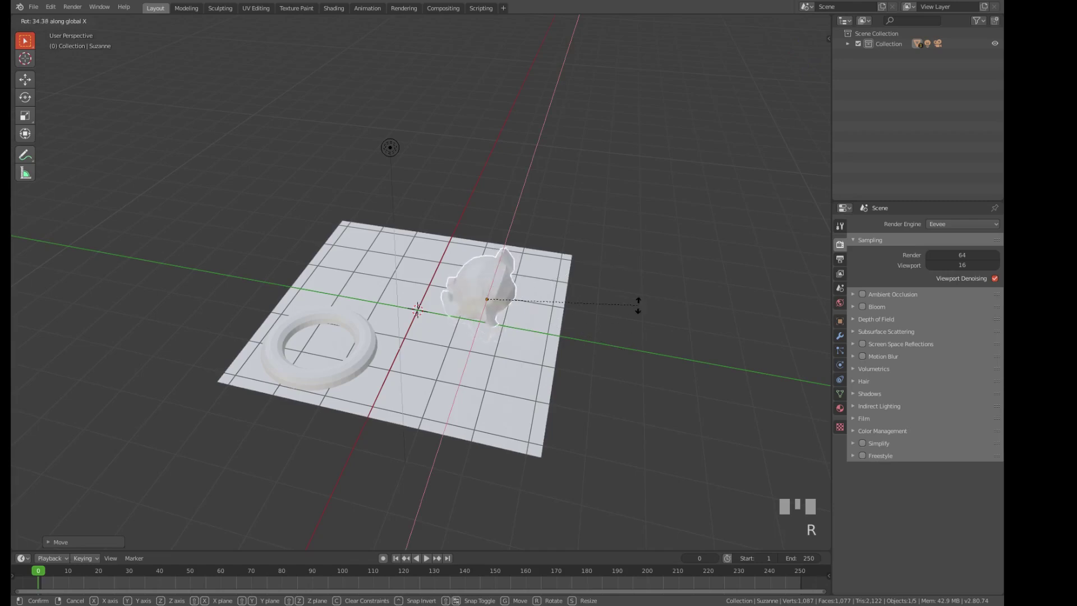
click(611, 435)
- Re-tilt the monkey head around the X axis from a closer view
scroll(563, 375, up, 2)
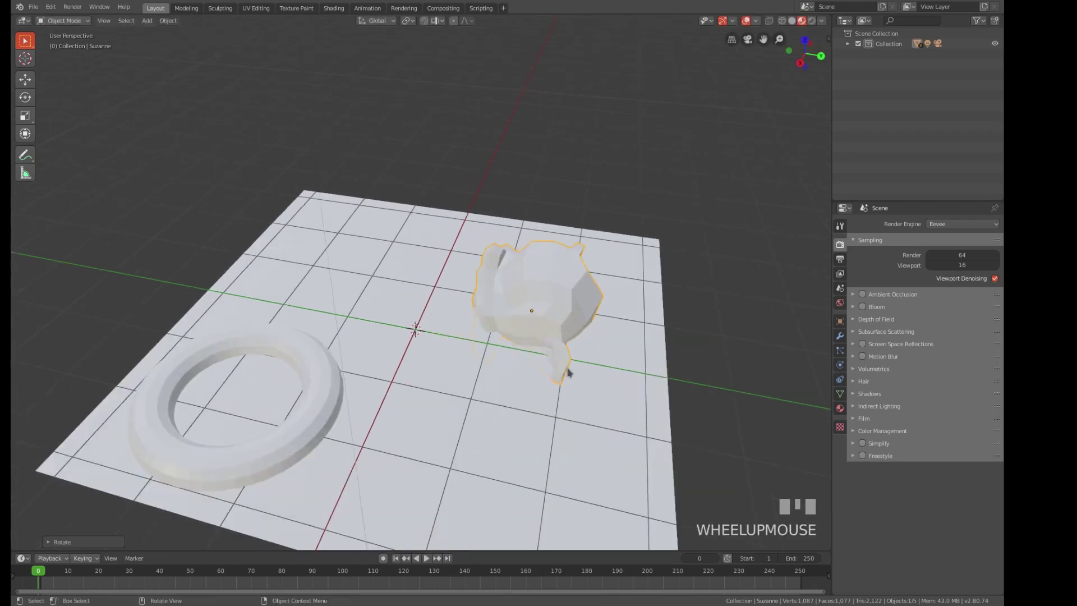
middle_drag(567, 372, 645, 328)
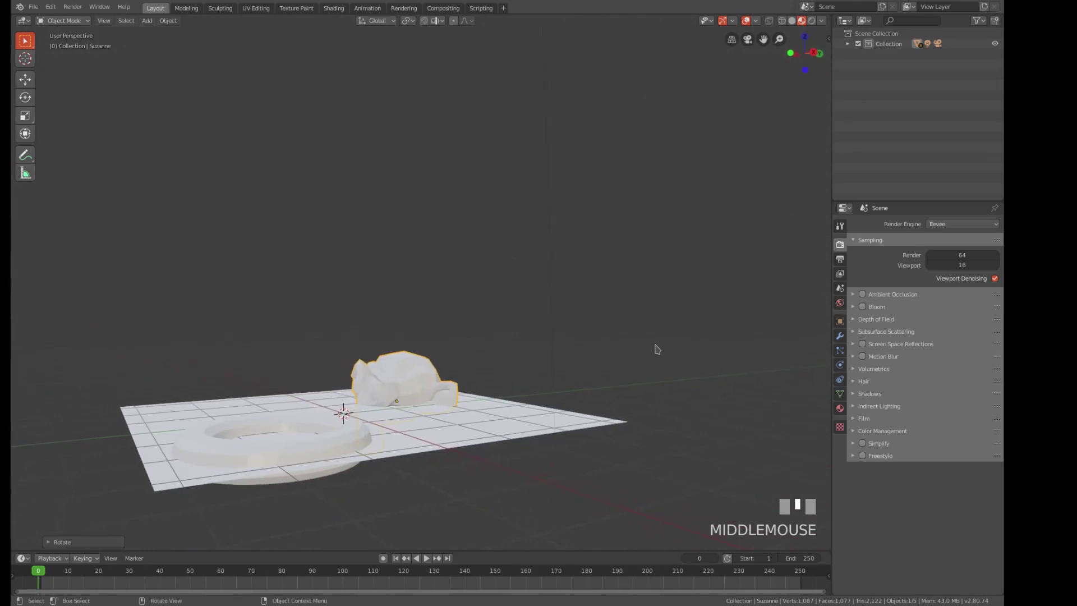
key(r)
key(x)
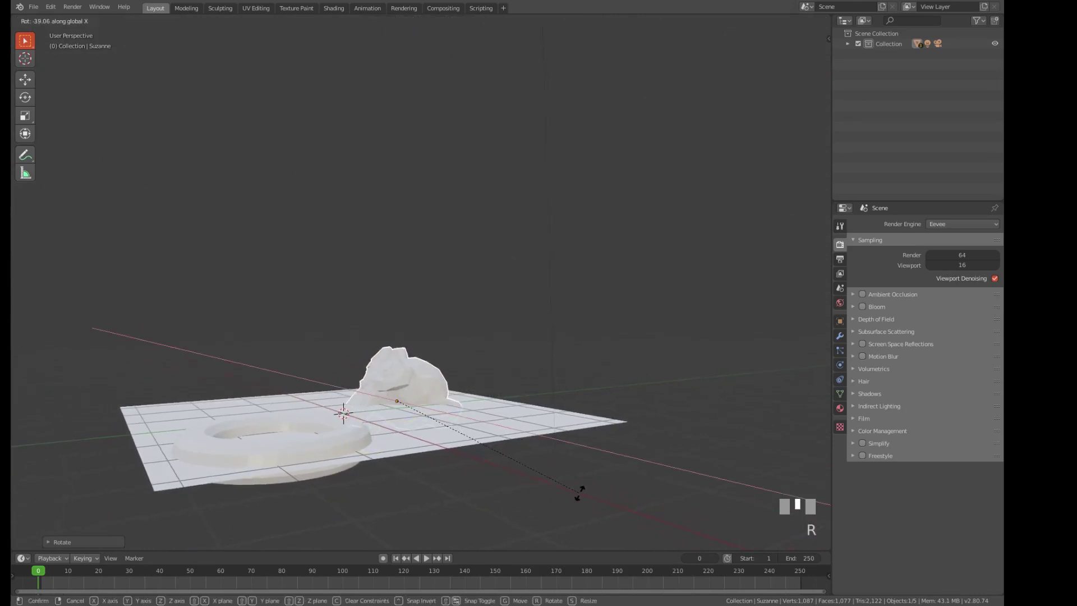
click(544, 495)
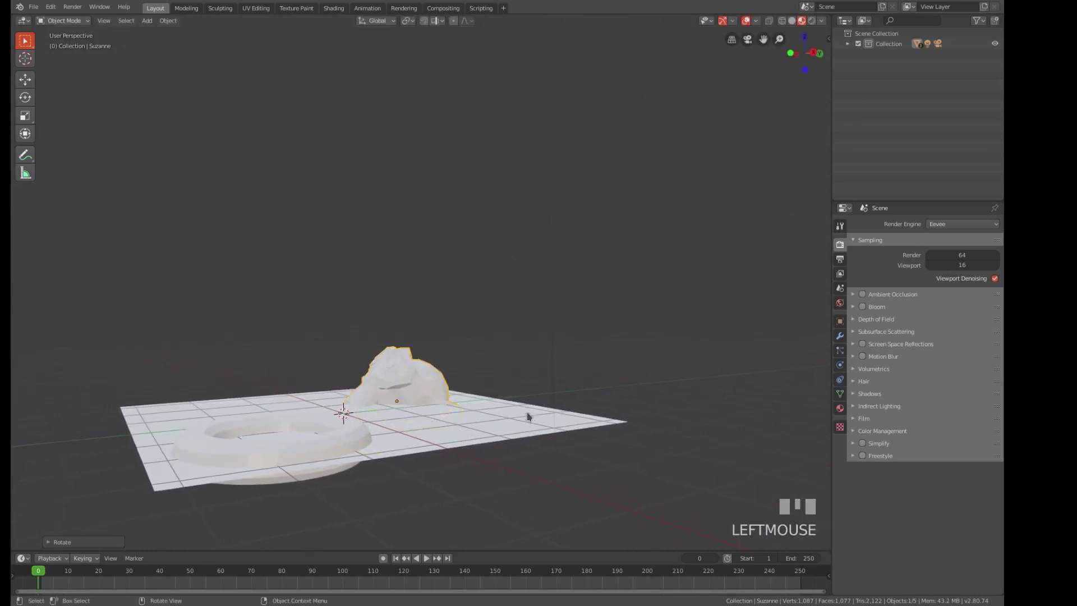
- View the scene from above and select the ground plane
scroll(526, 375, up, 2)
middle_drag(526, 375, 537, 434)
scroll(536, 434, up, 2)
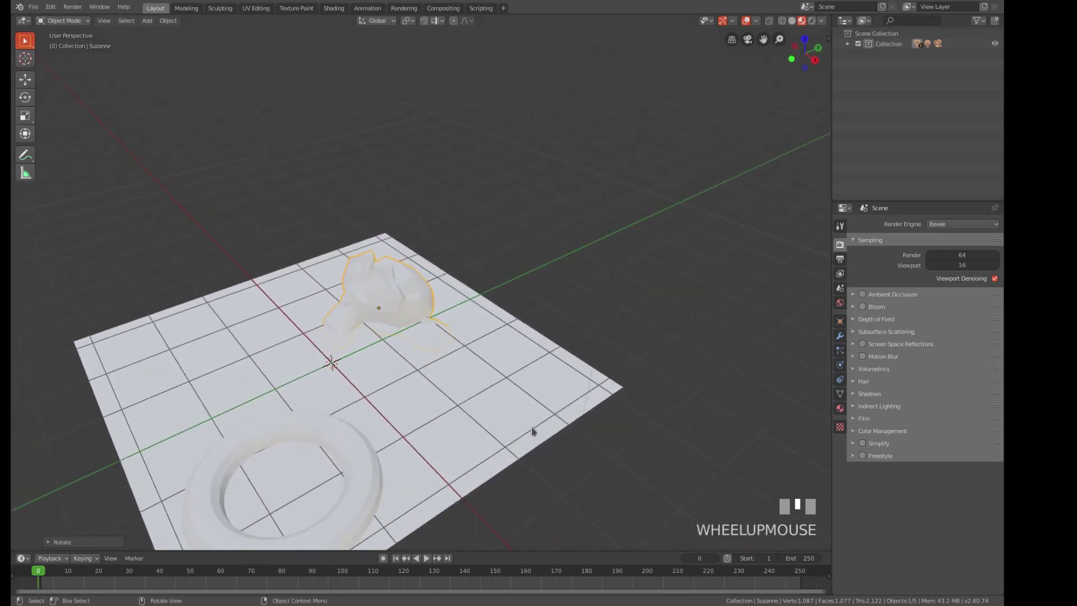
click(501, 419)
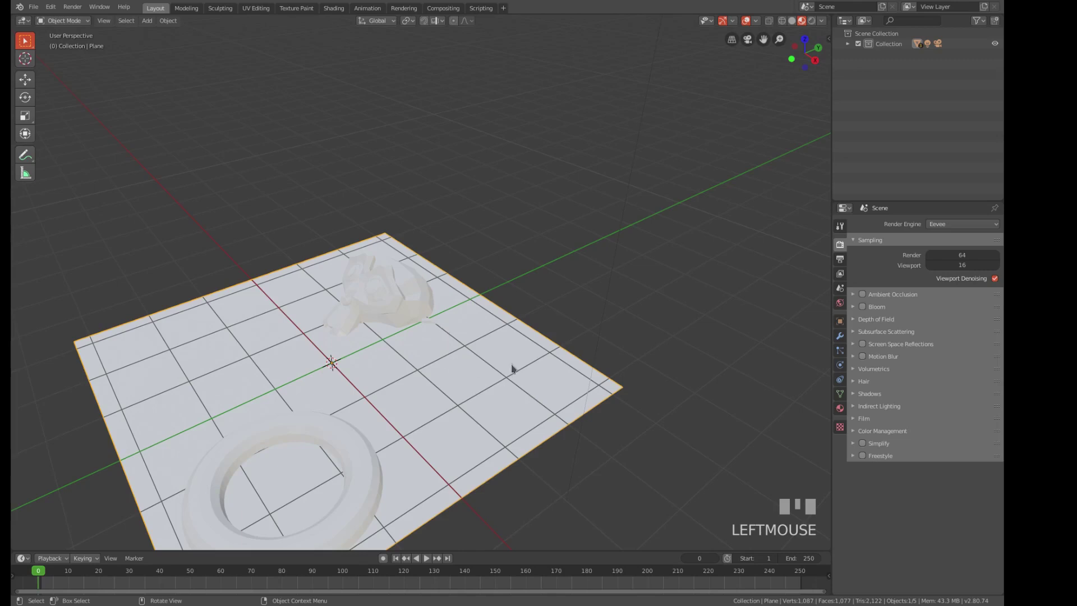
click(517, 409)
- In the Shading workspace, give the plane new material Material.001 and select its Principled BSDF
click(337, 9)
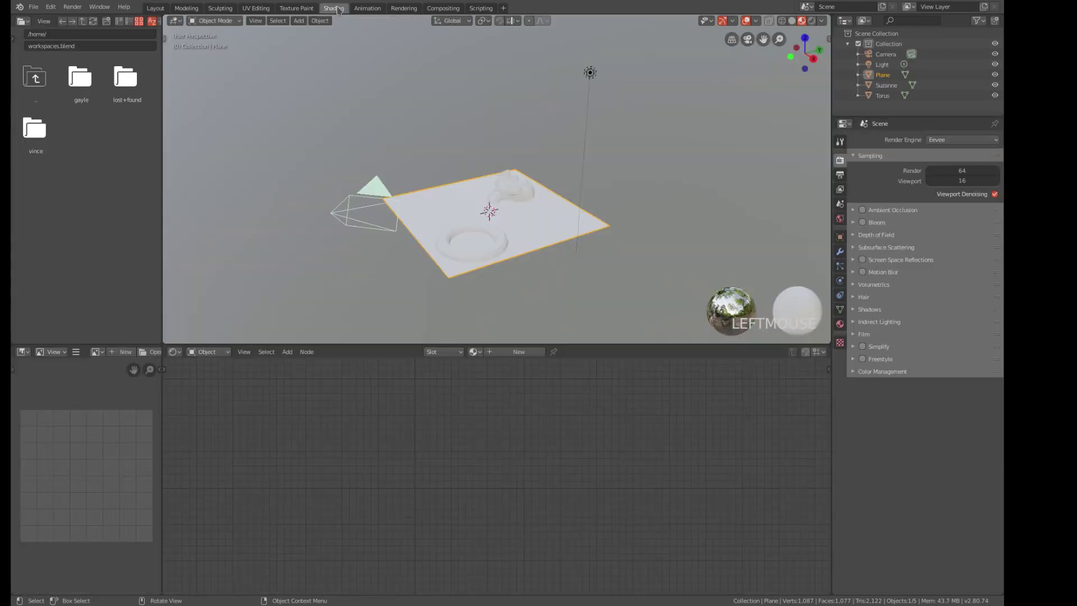
click(513, 352)
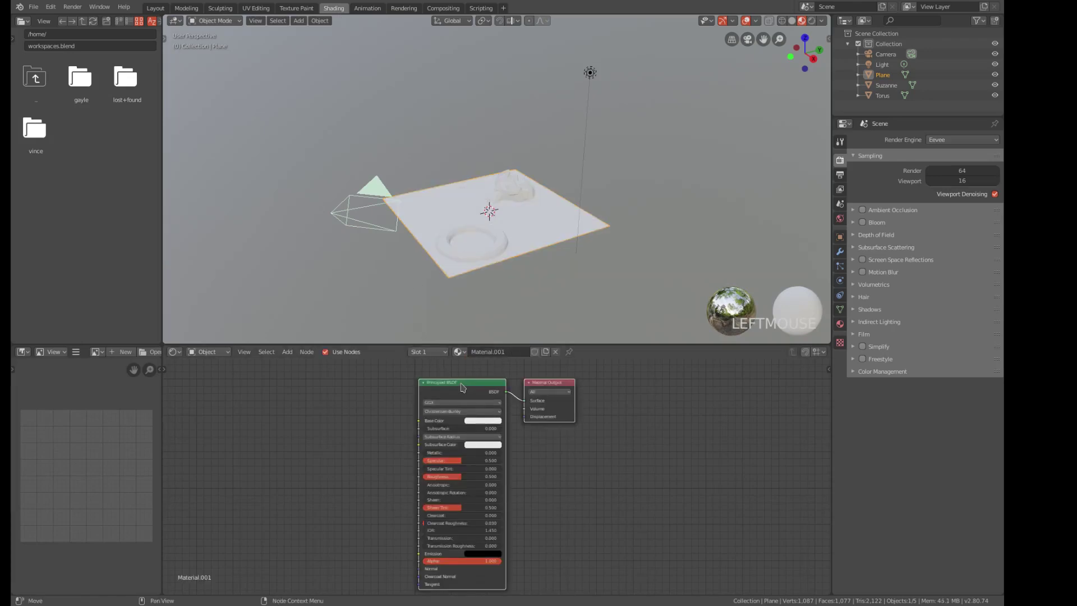
click(593, 476)
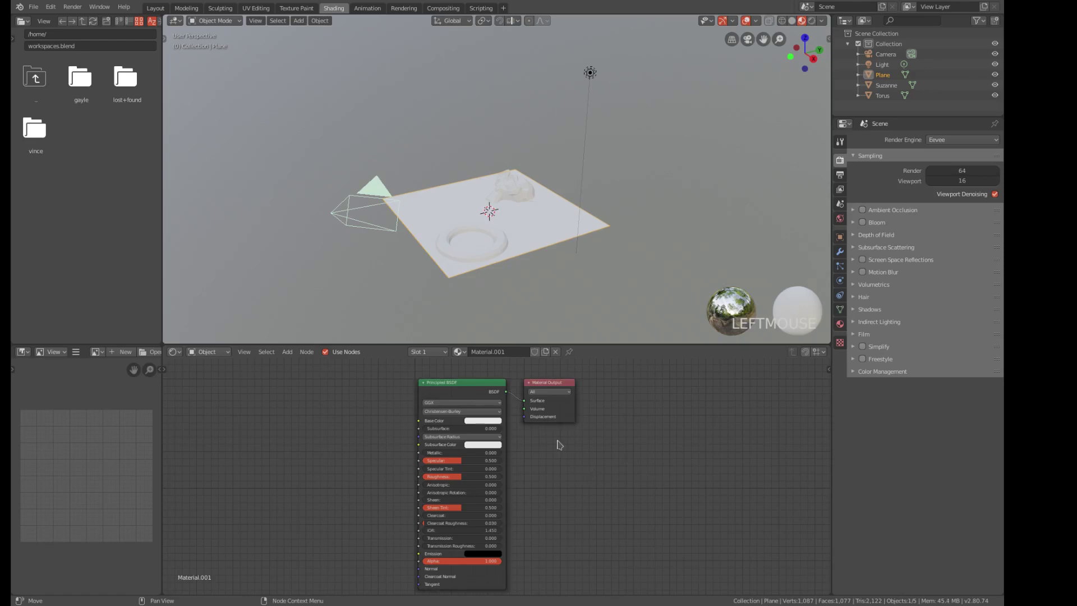
click(454, 387)
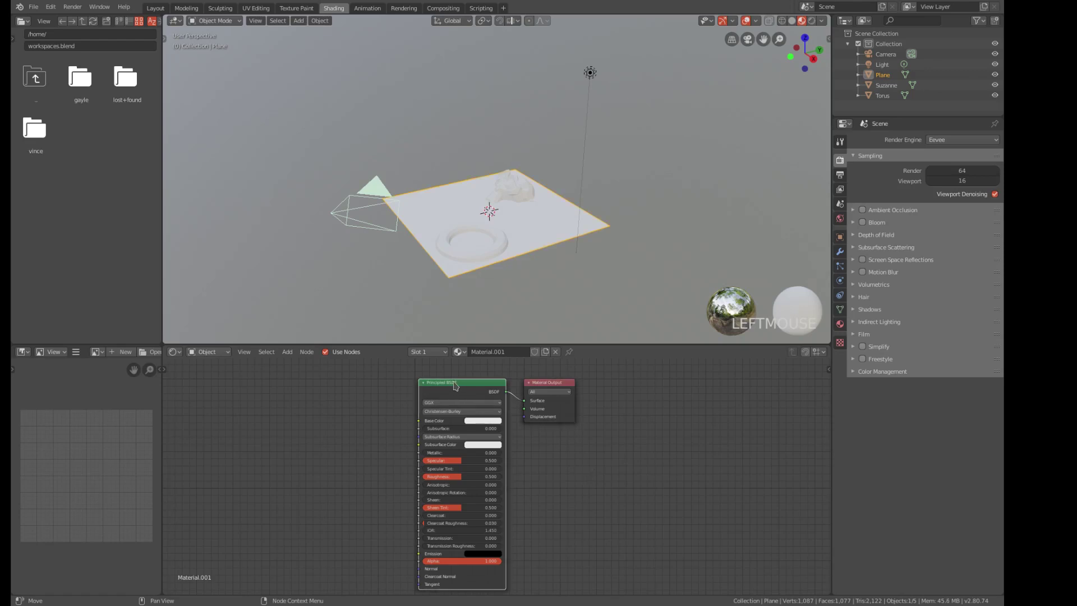
- Add texture and mapping nodes, then create a 1024 px image named Diffuse without alpha
key(ctrl+t)
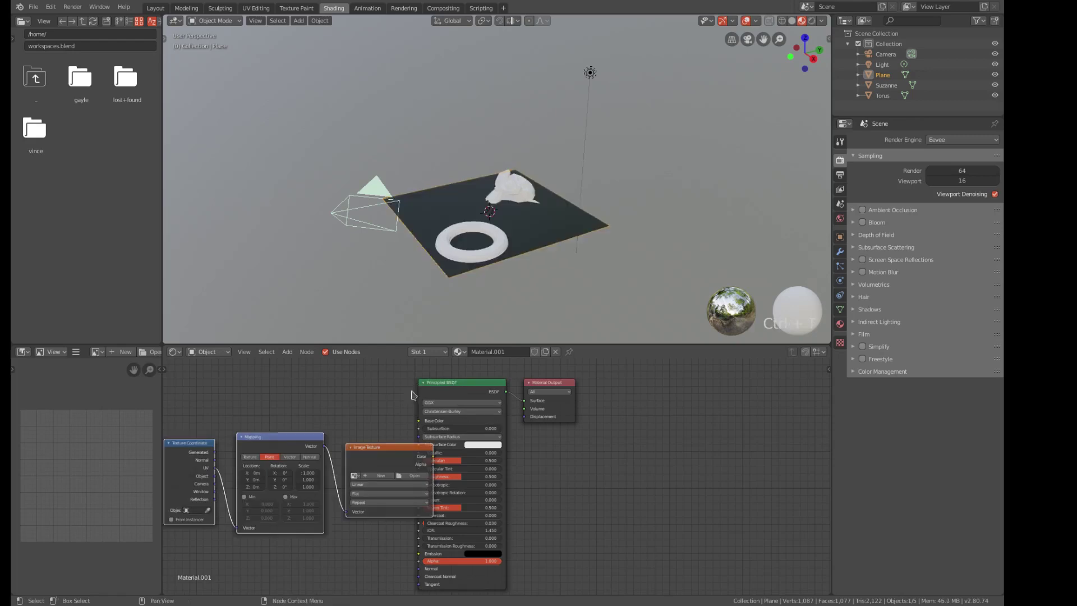
drag(393, 449, 331, 396)
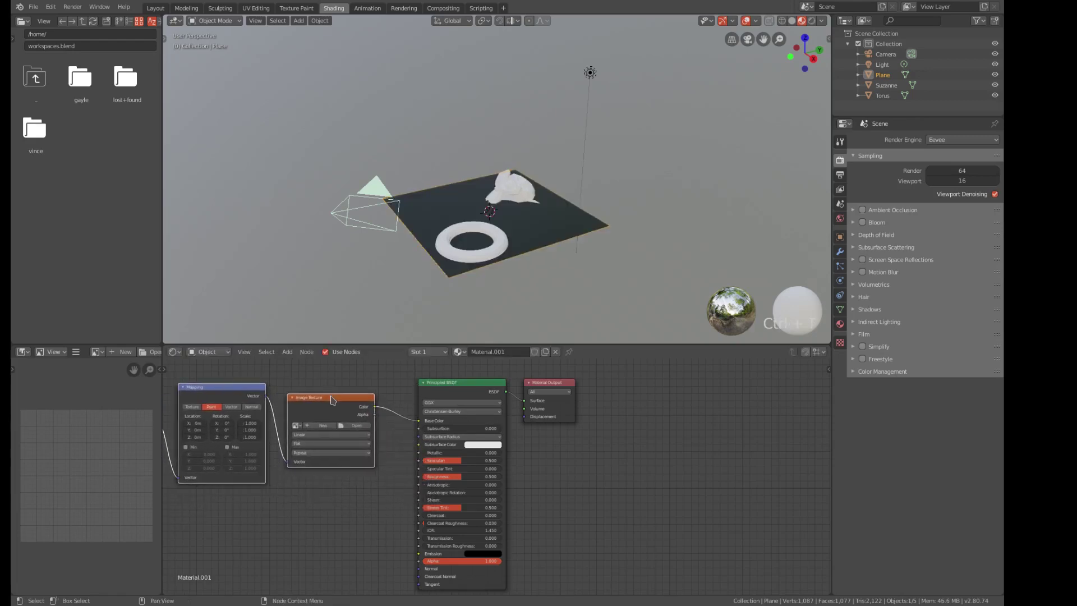
click(322, 426)
click(348, 420)
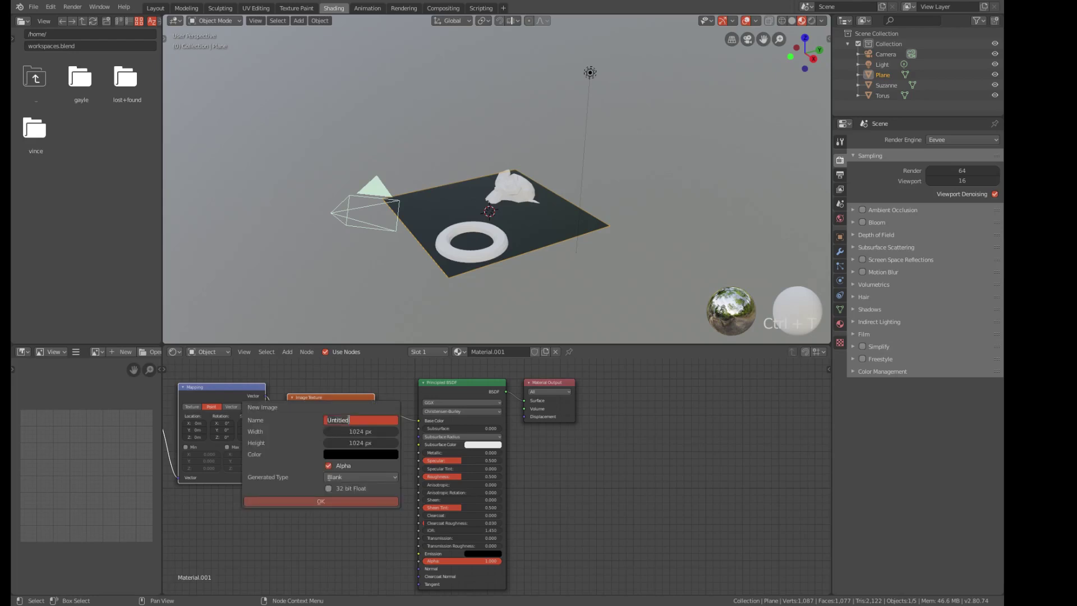
text(Diffuse)
key(Return)
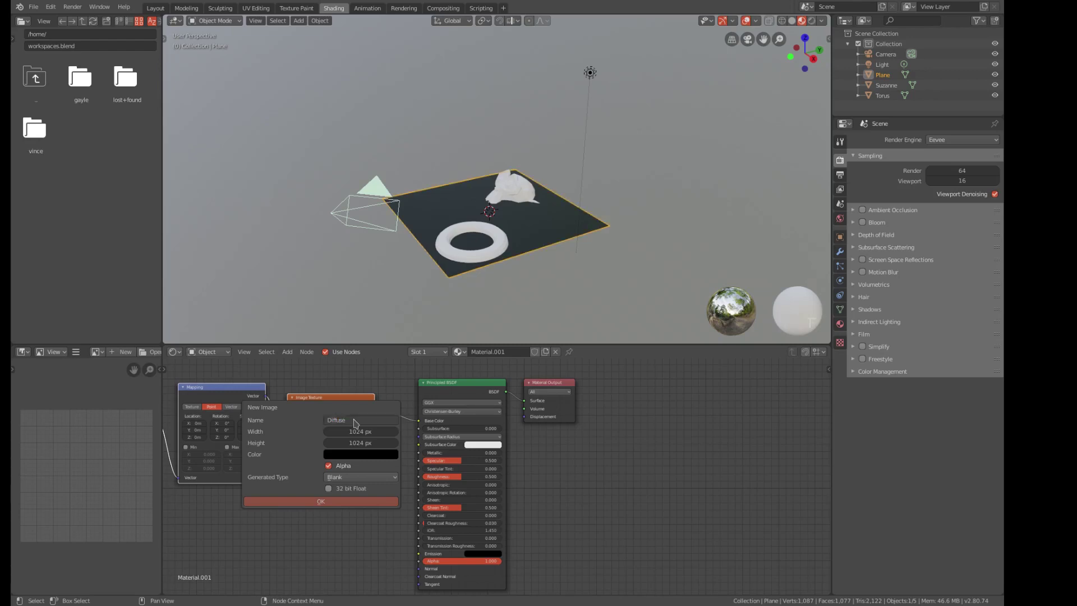
click(329, 466)
click(331, 504)
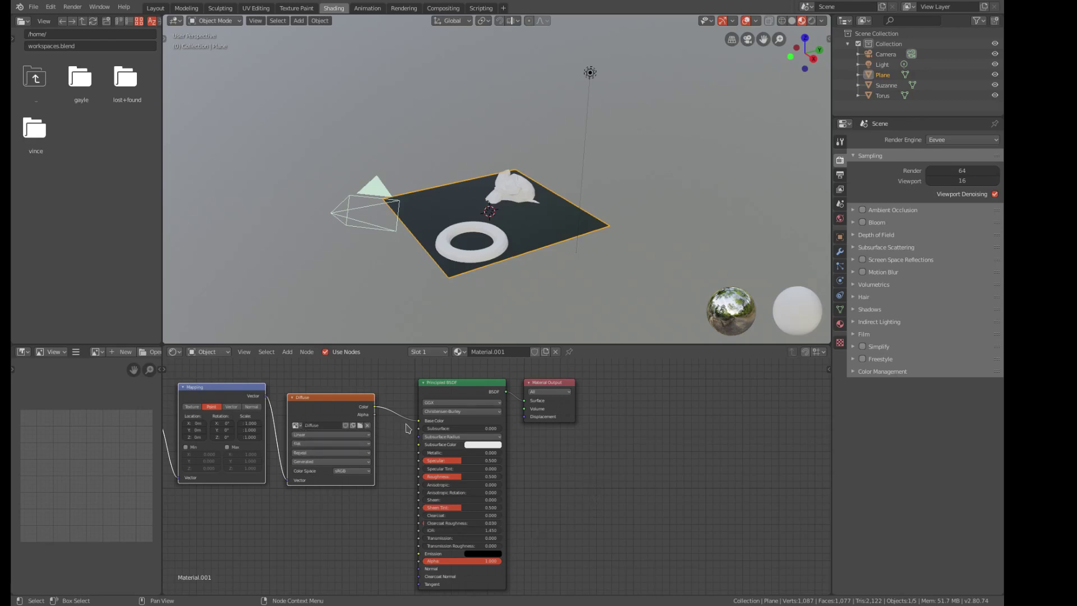
- Unlink the Diffuse image from Base Color, make the base colour green, and frame all nodes
drag(419, 422, 377, 411)
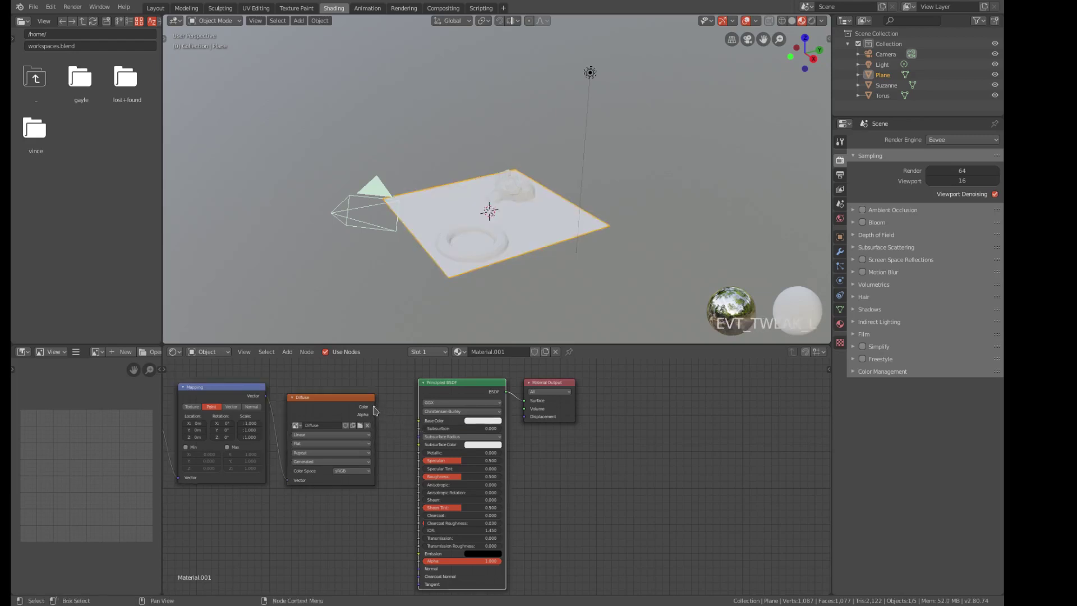
click(480, 421)
click(479, 332)
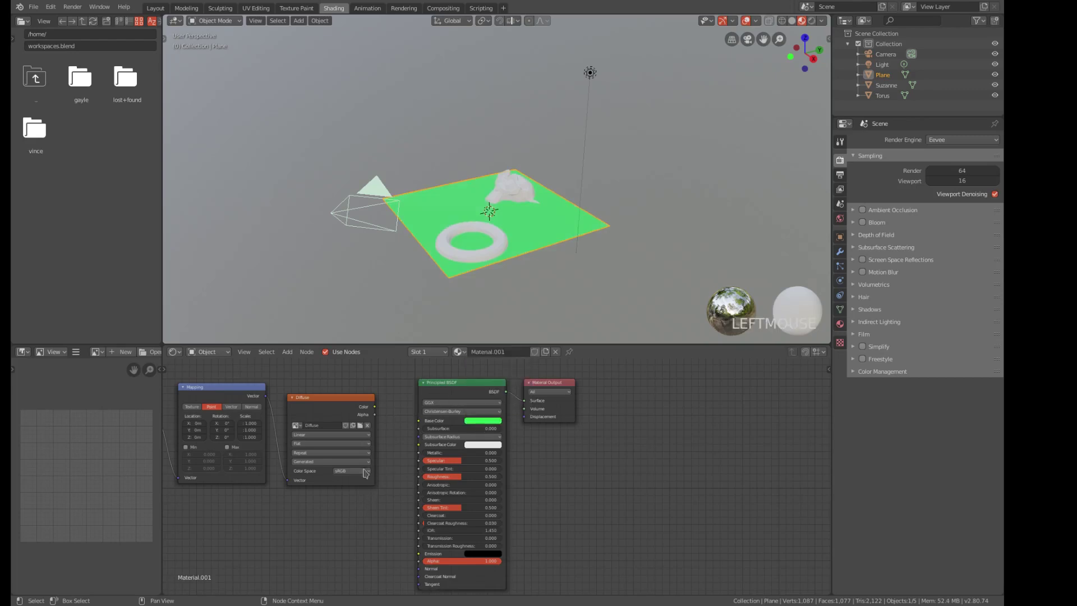
click(343, 403)
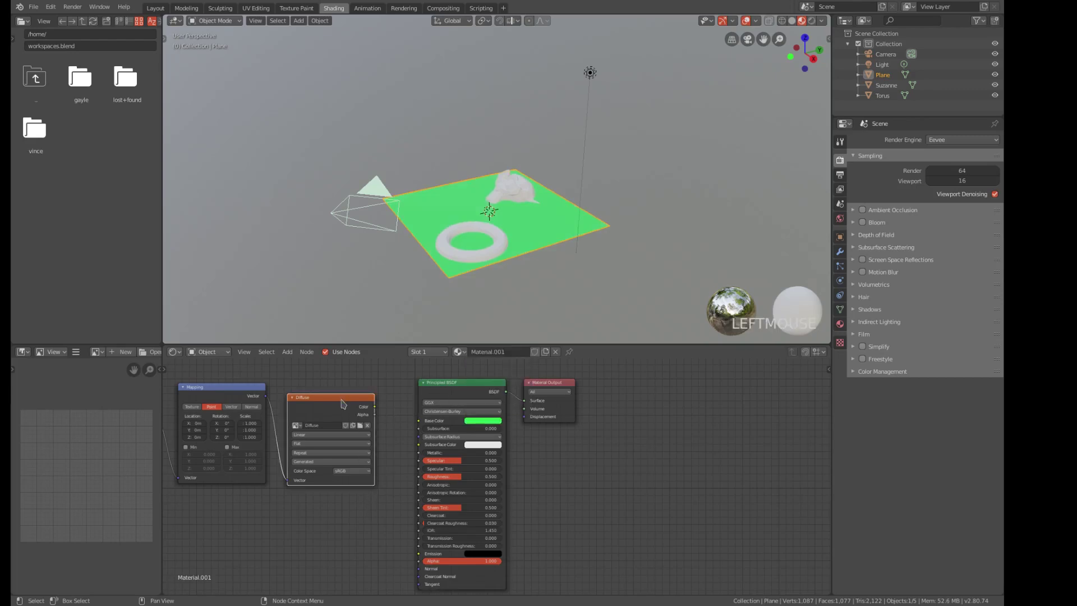
key(Home)
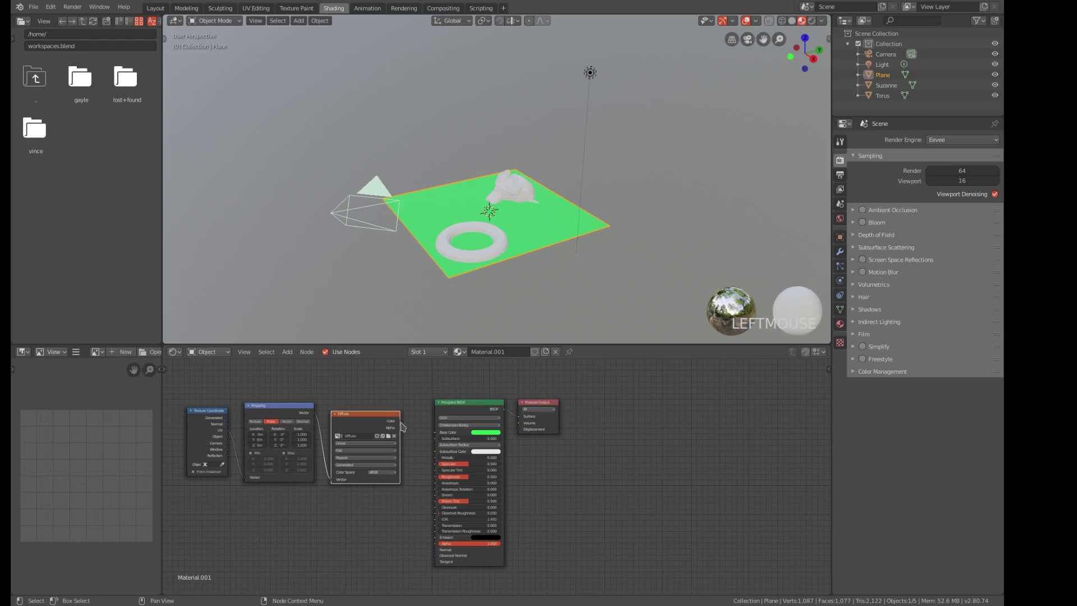
- Add a second Image Texture node and start a new image named BumpMap for it
click(650, 462)
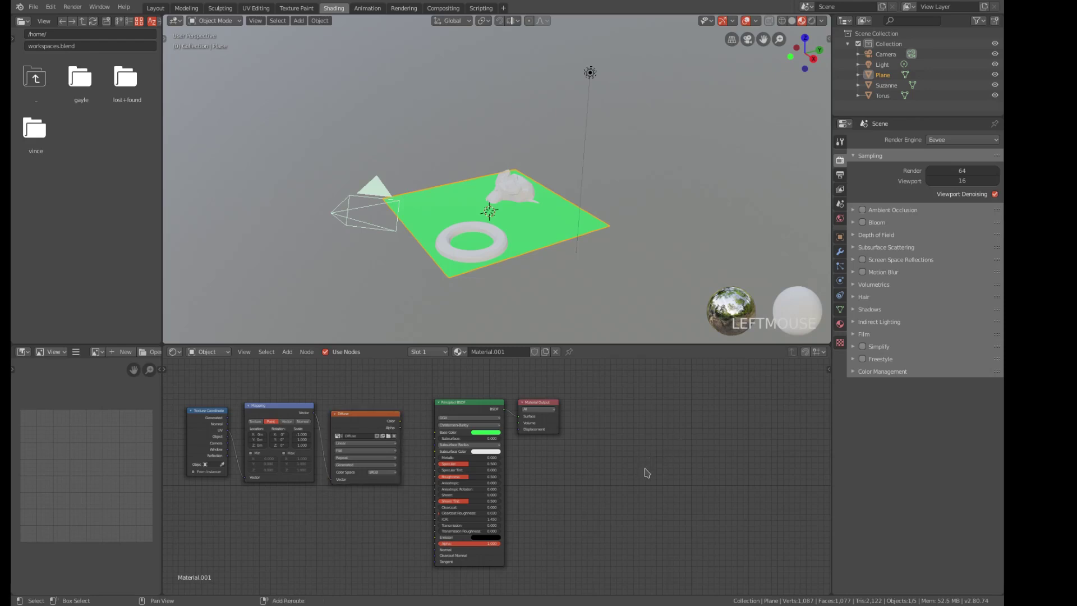
key(shift+a)
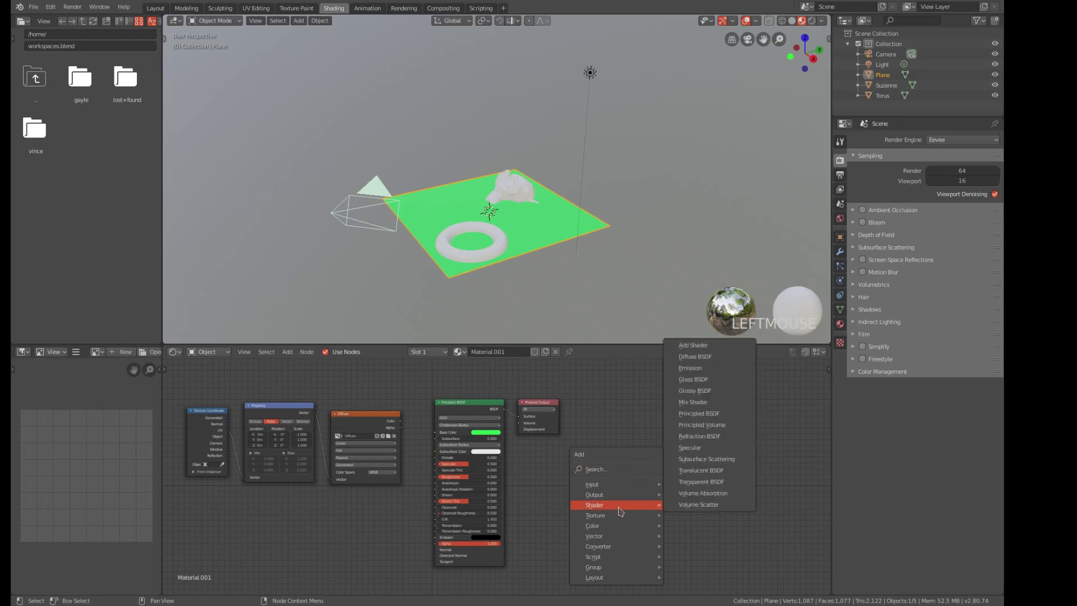
mouse_move(620, 519)
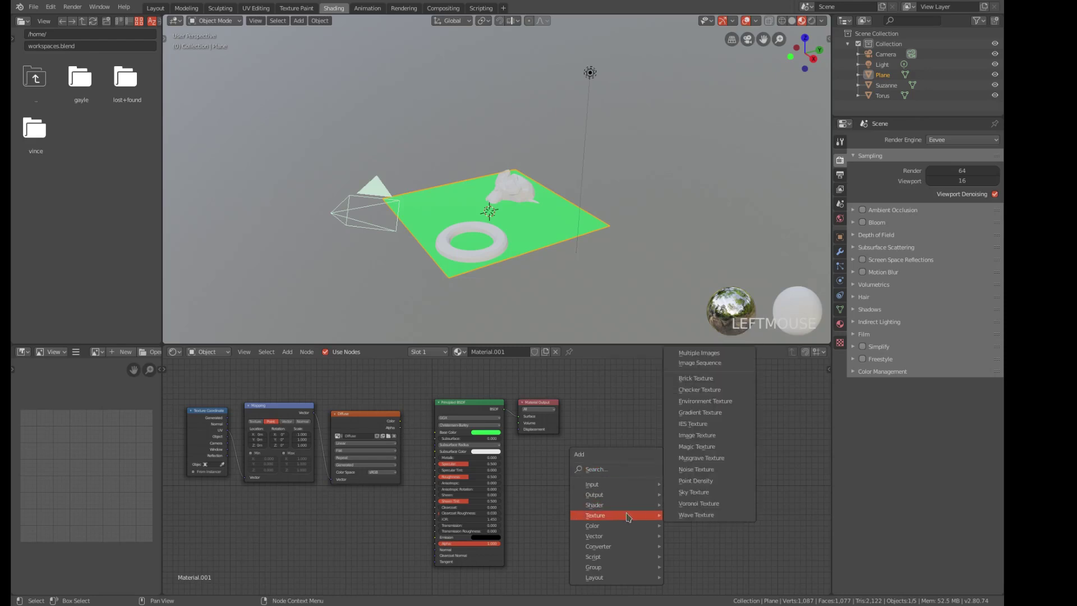
click(696, 436)
click(646, 456)
scroll(651, 457, up, 2)
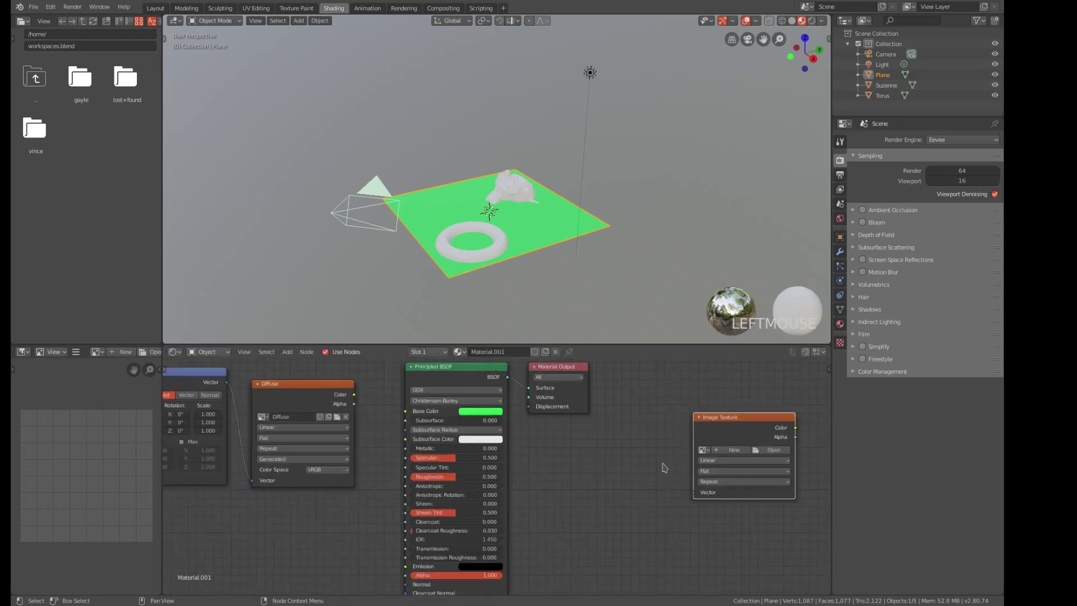
click(723, 451)
click(731, 445)
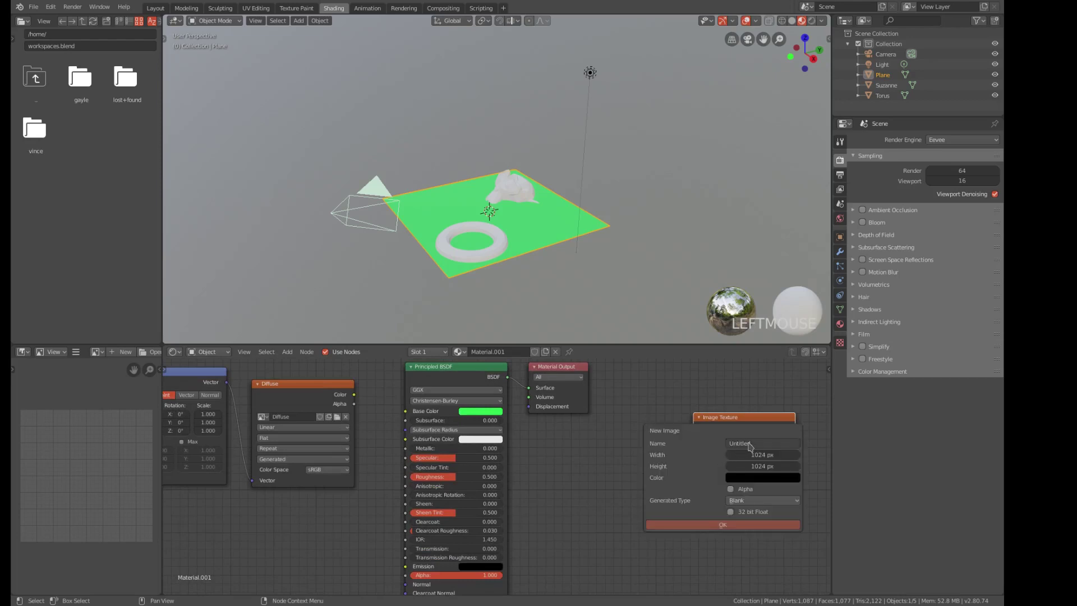
key(BackSpace)
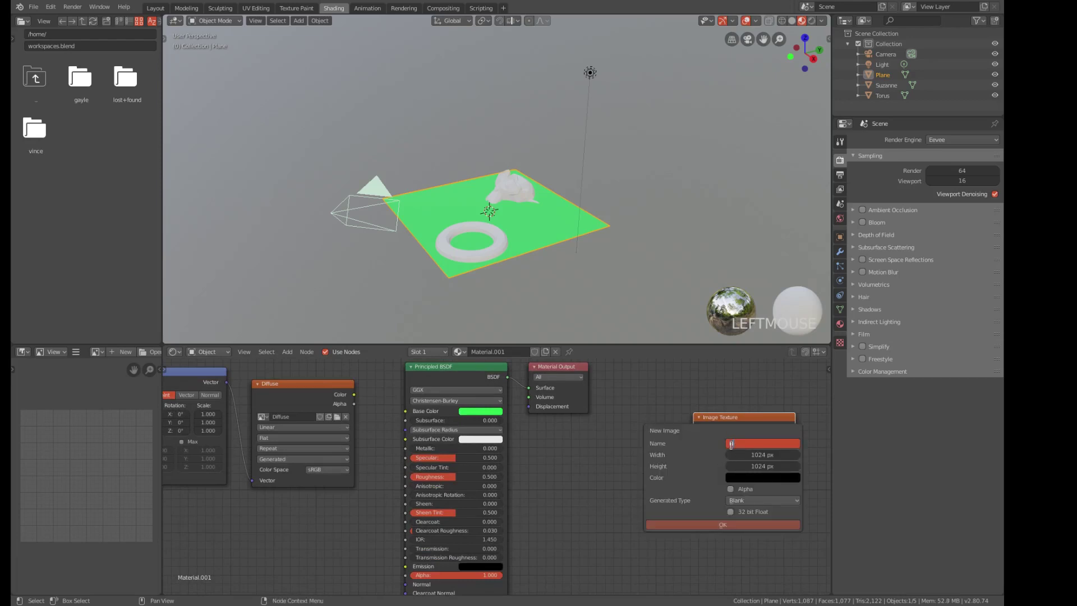
text(BumpMap)
- Create the BumpMap image, place its node right of Principled BSDF, and set it to Non-Color
click(722, 525)
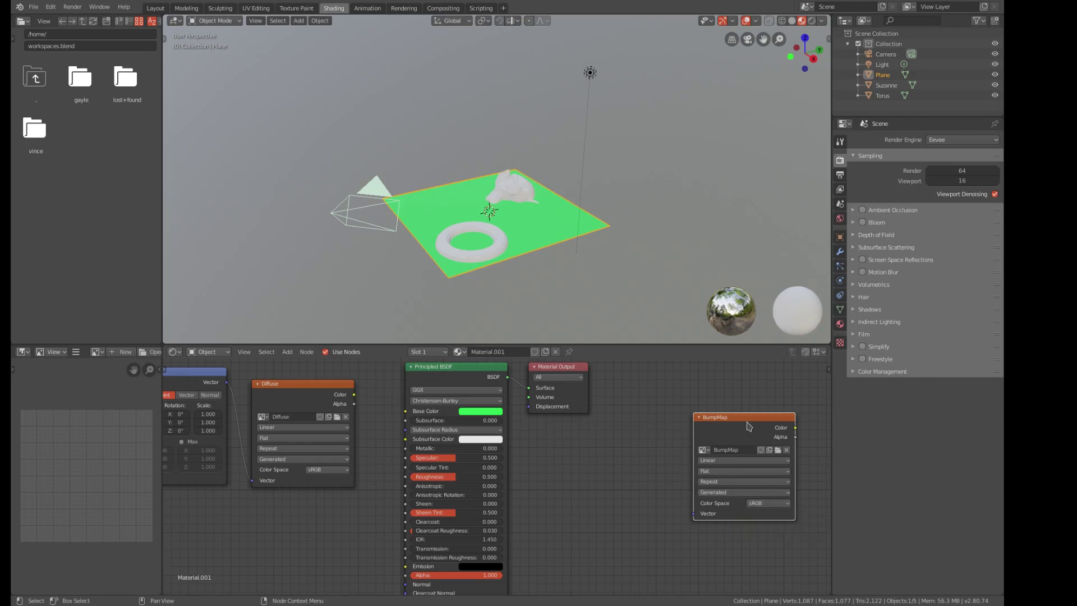
drag(747, 428, 325, 510)
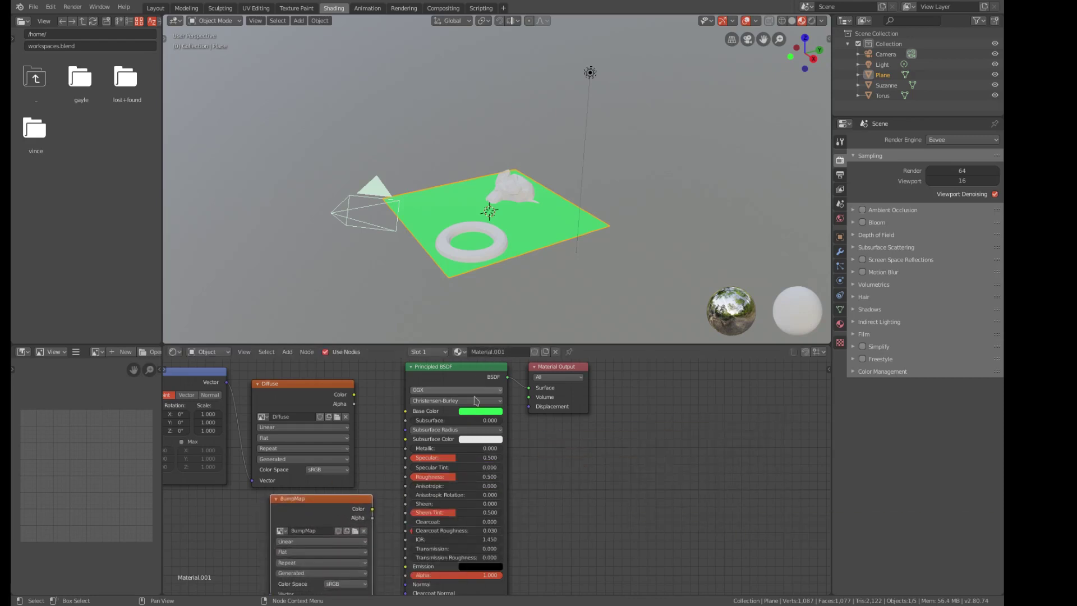
drag(342, 500, 642, 429)
click(639, 513)
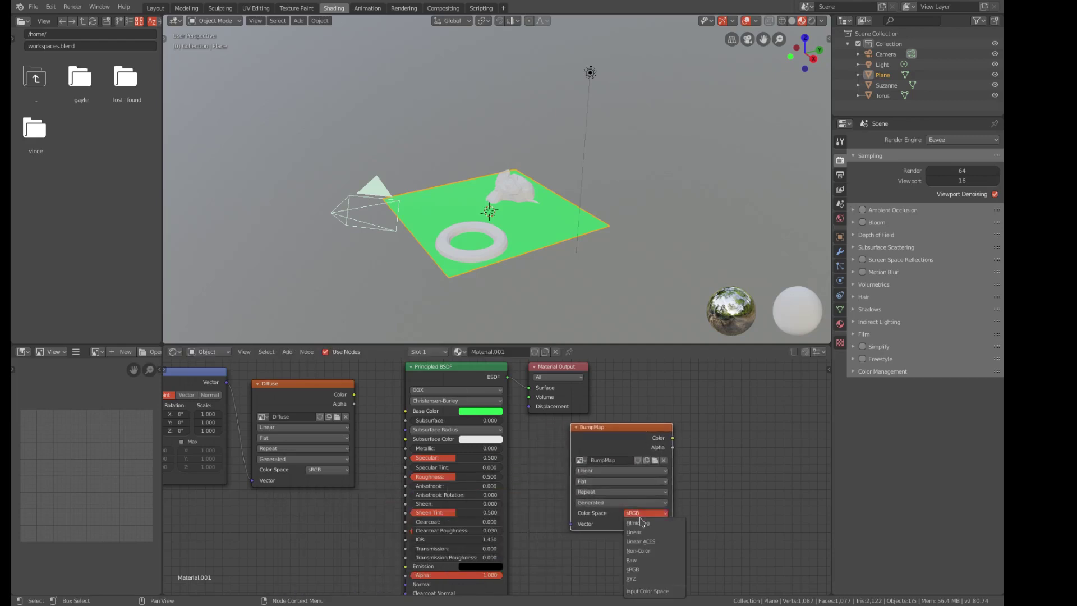
click(644, 550)
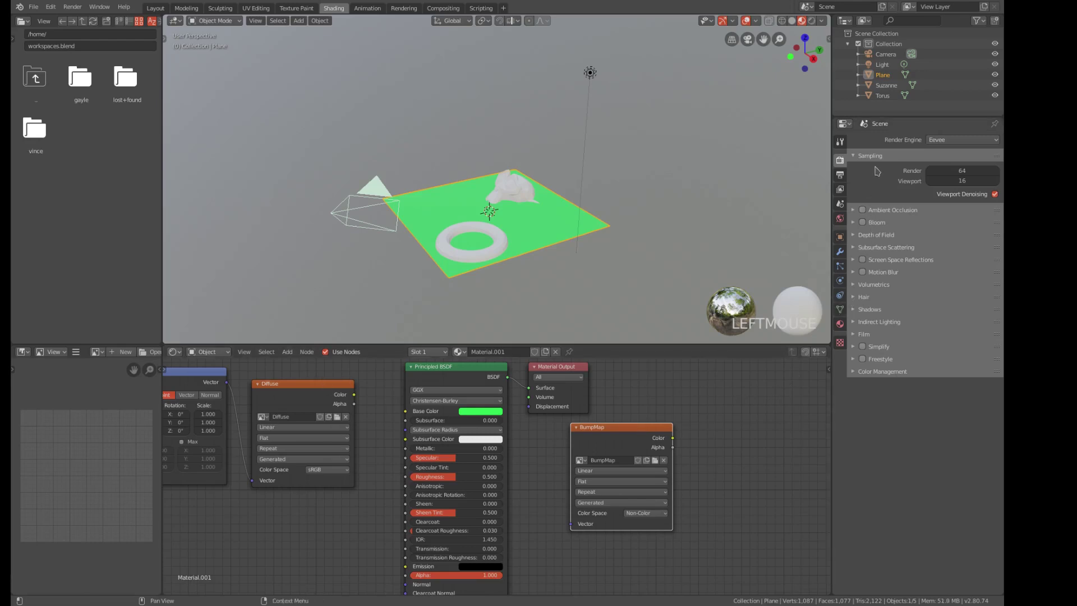
- Switch to Cycles and bake Normal with Selected to Active and a 1 m ray distance
click(948, 140)
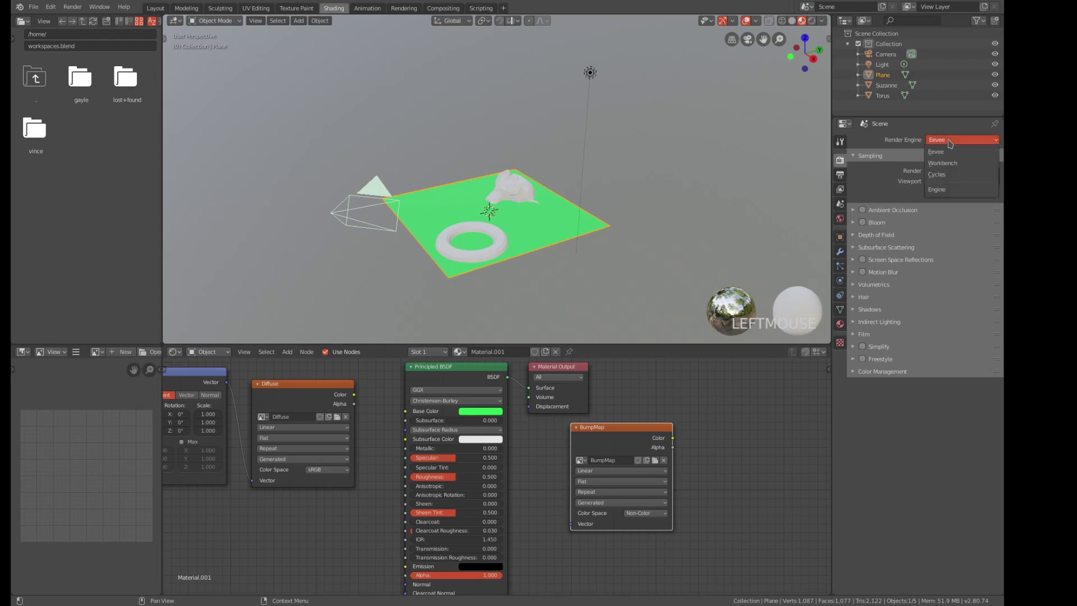
click(938, 174)
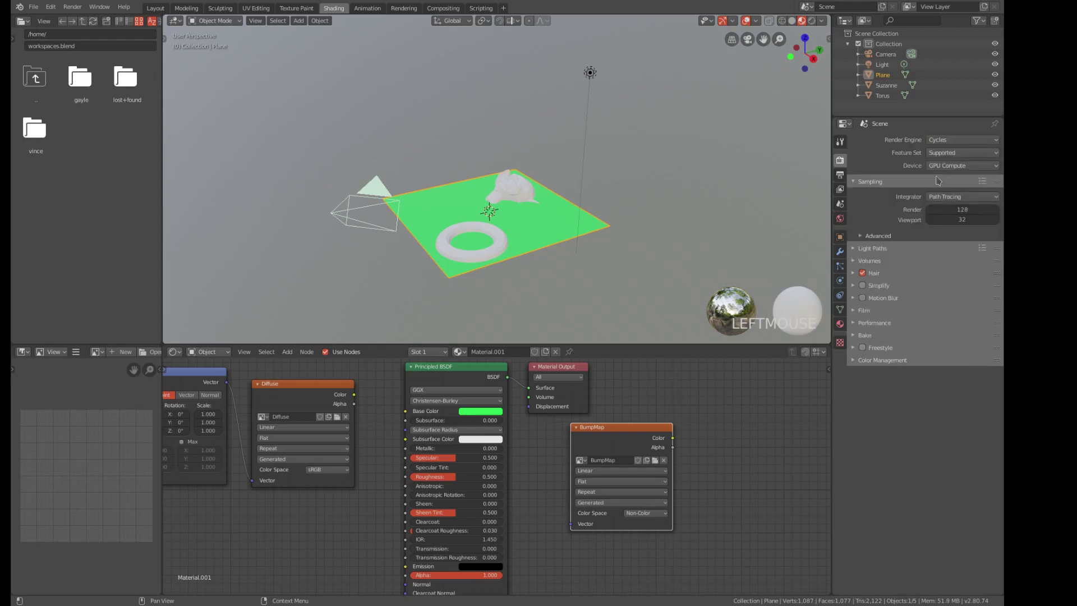
click(854, 335)
click(950, 376)
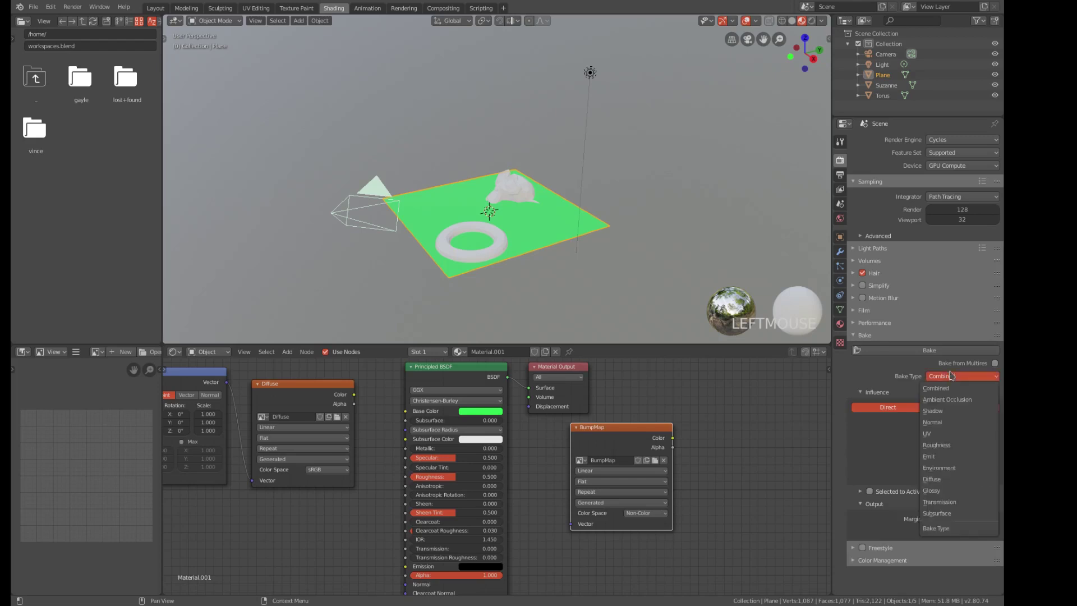
click(939, 421)
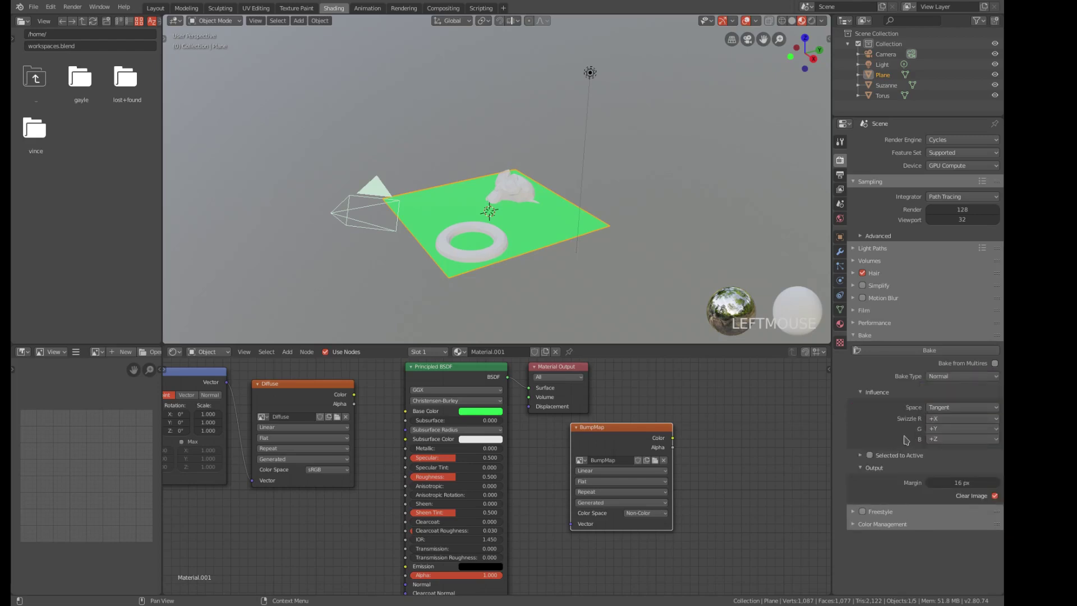
click(860, 455)
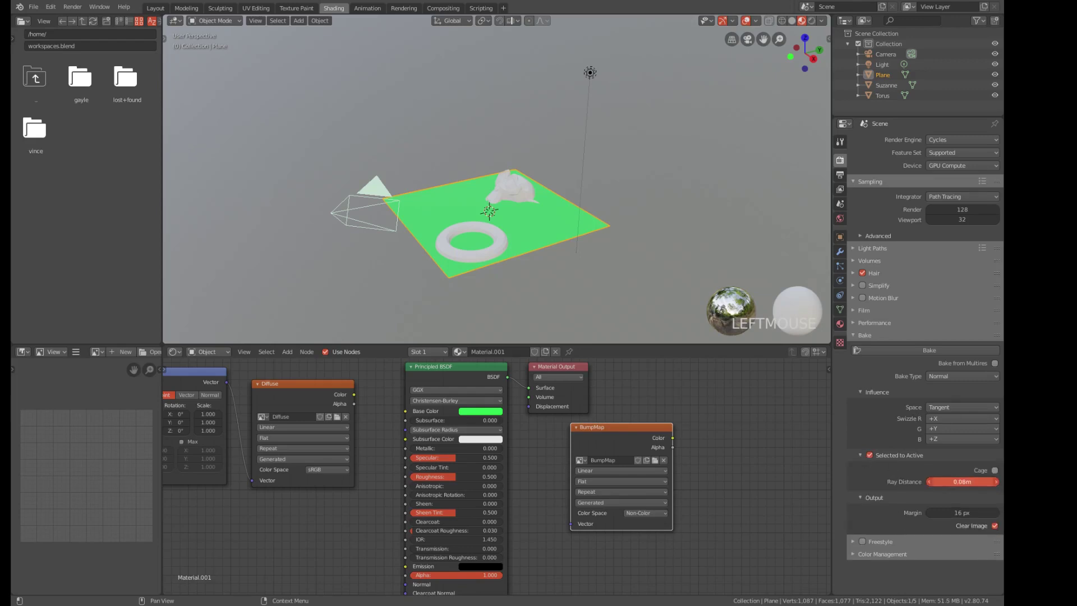
click(941, 481)
text(1)
key(Return)
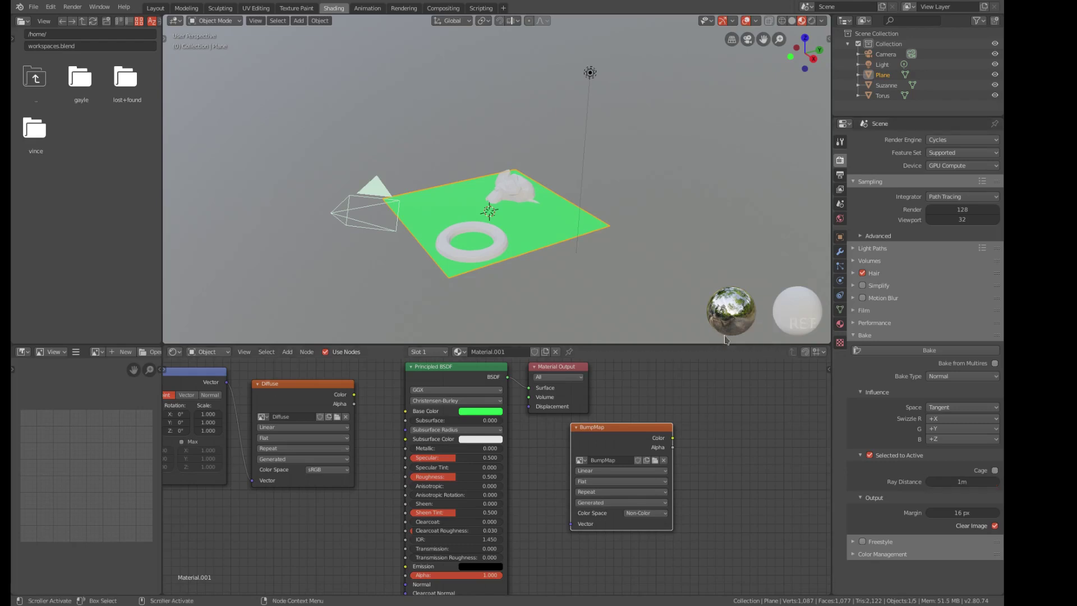
scroll(483, 204, up, 2)
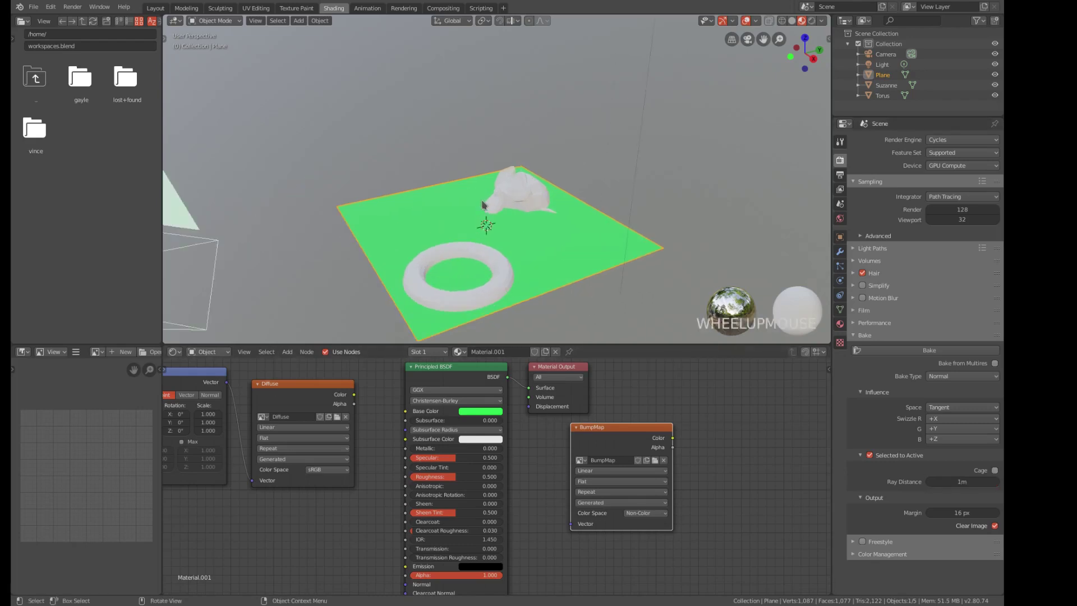
- Select the torus and Suzanne, then the ground plane last so it becomes the active object
click(446, 215)
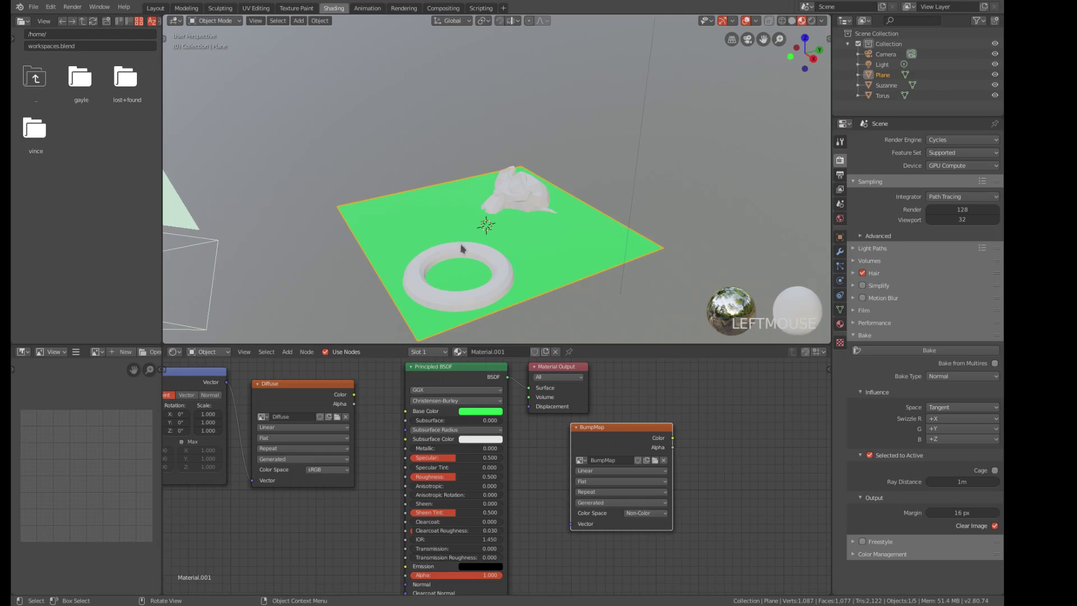
click(477, 253)
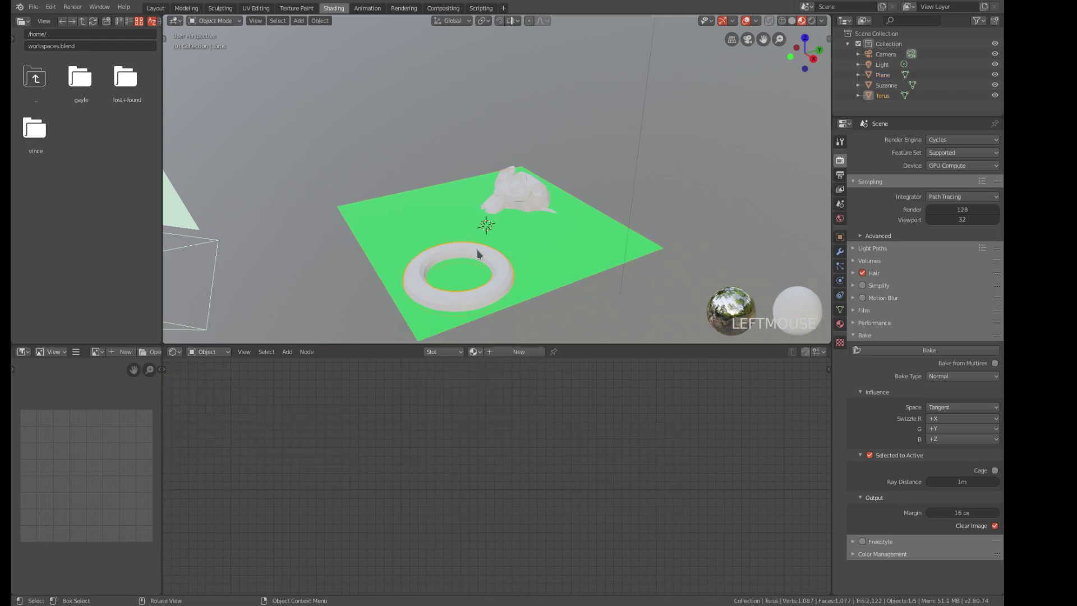
shift+click(517, 196)
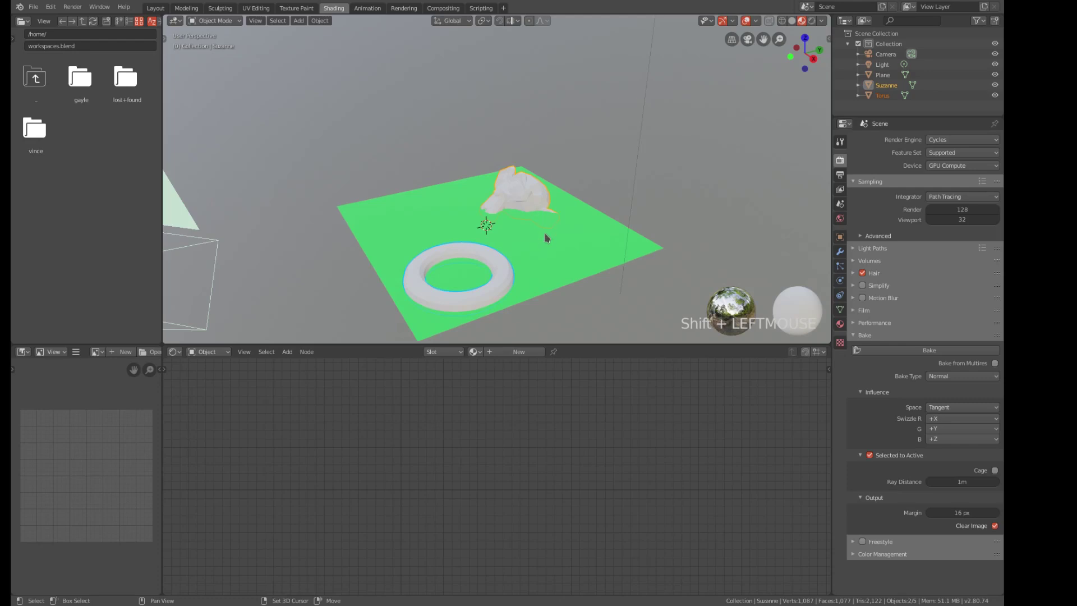
shift+click(543, 251)
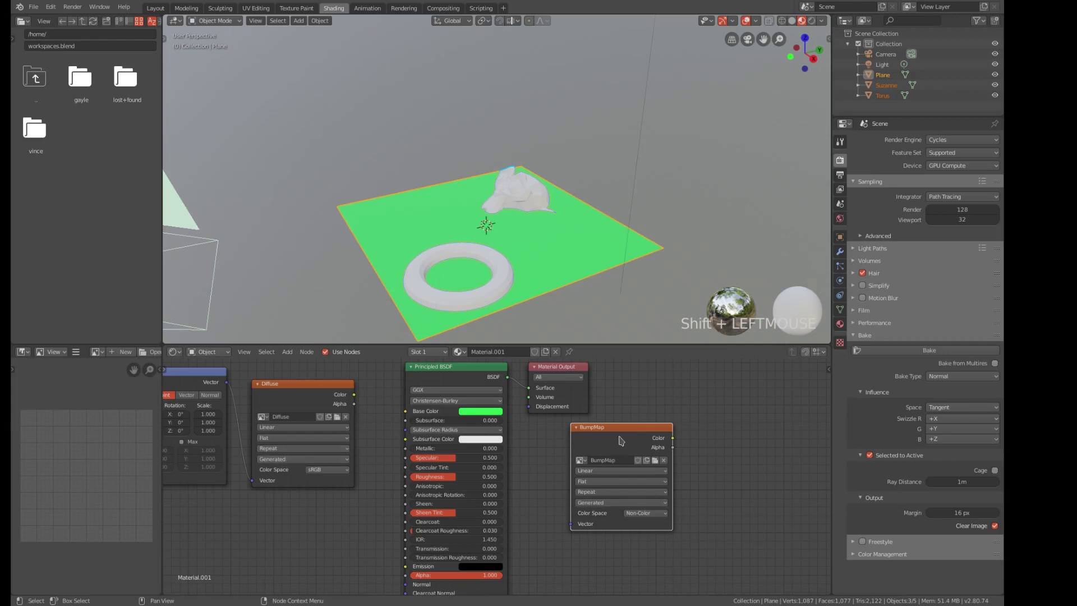
- Bake the torus and Suzanne Normal map into the BumpMap image and zoom in to inspect it
click(917, 355)
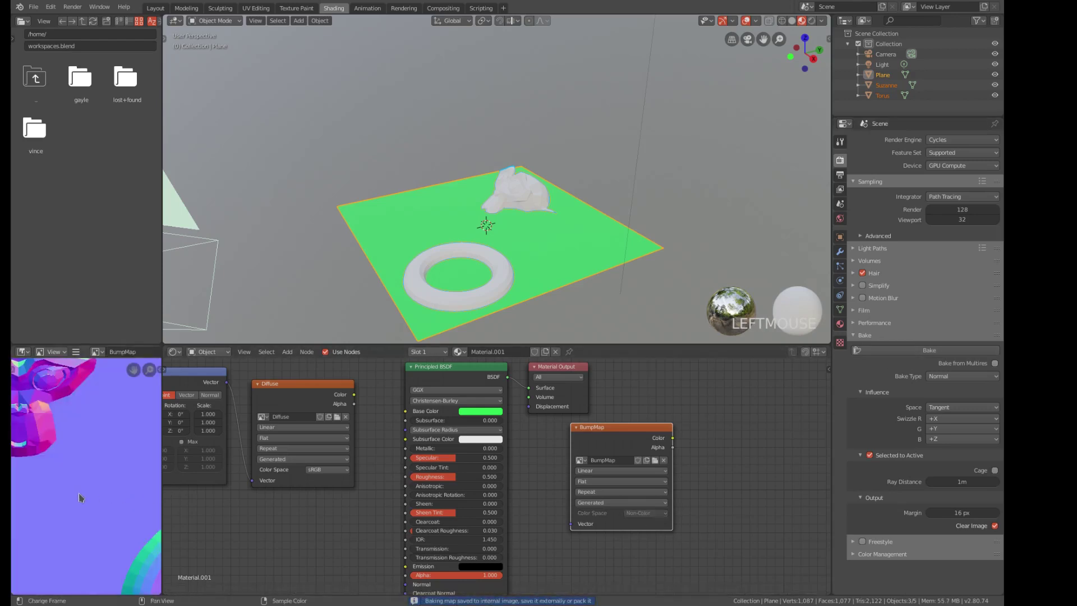
scroll(90, 496, down, 4)
scroll(103, 497, up, 2)
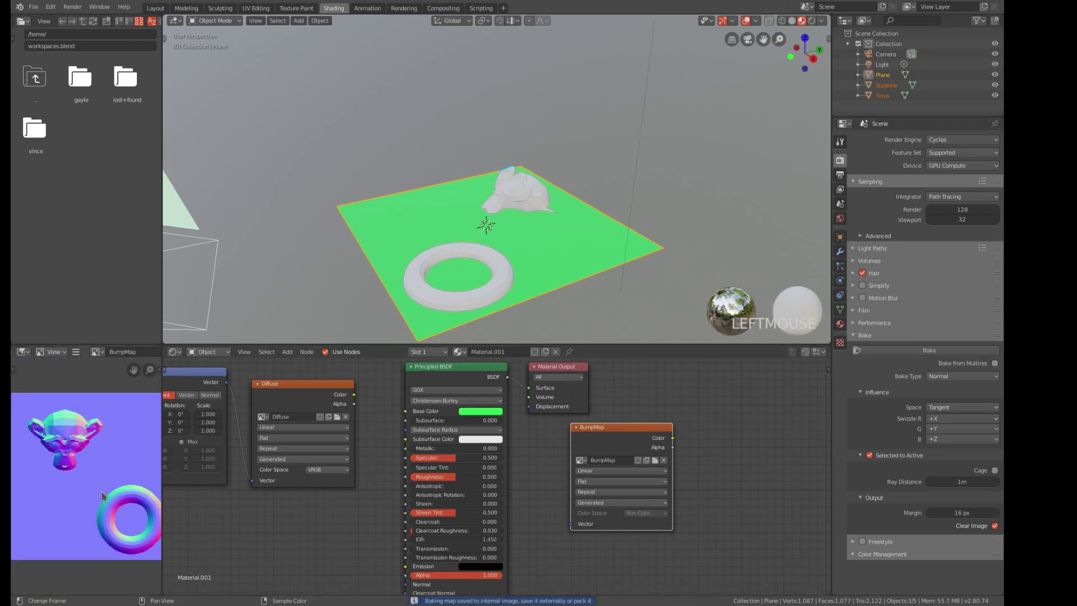
scroll(103, 495, down, 2)
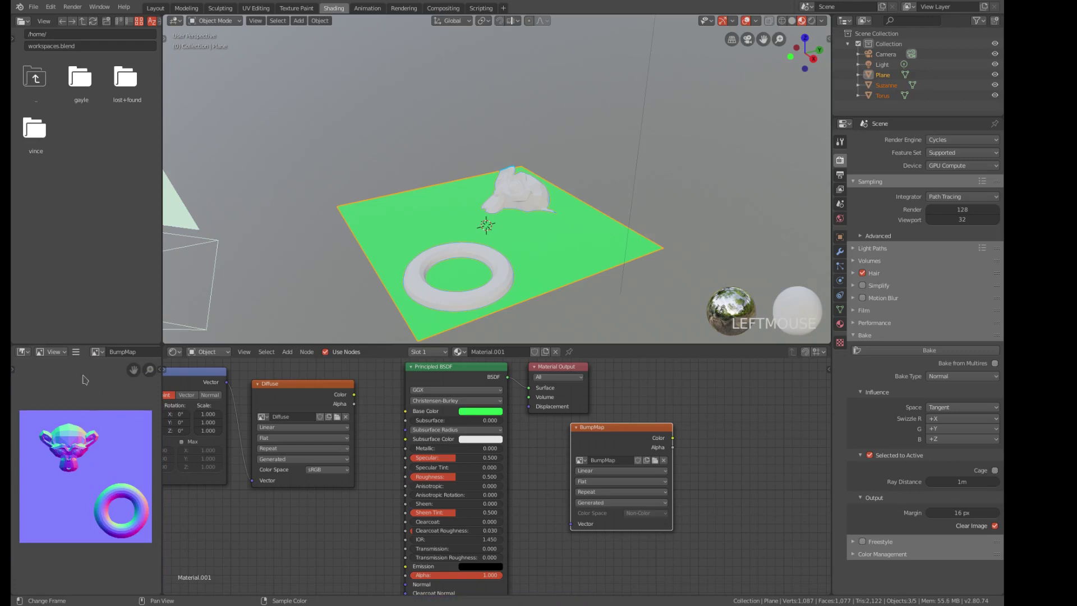
click(75, 352)
mouse_move(88, 376)
click(75, 352)
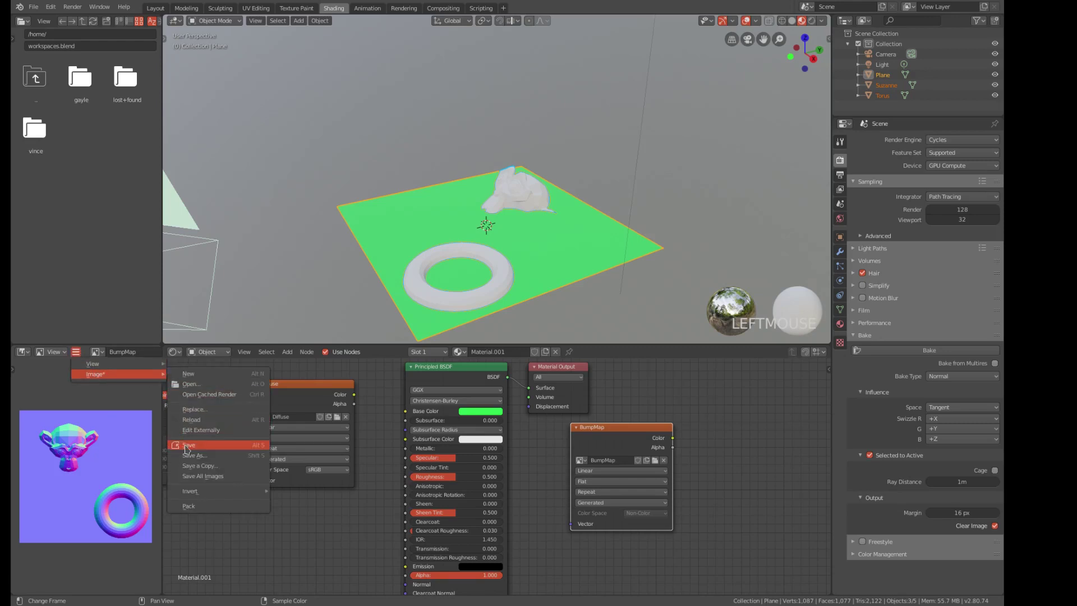
- Save the baked image as BumpMap.png, keeping the image node's Color Space as Non-Color
click(187, 445)
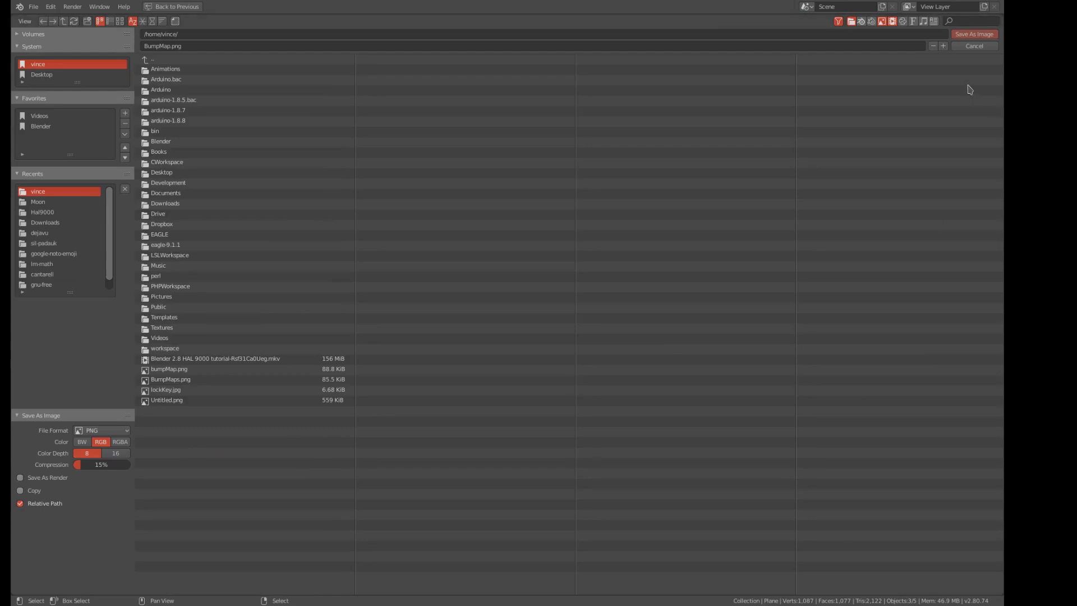
click(974, 34)
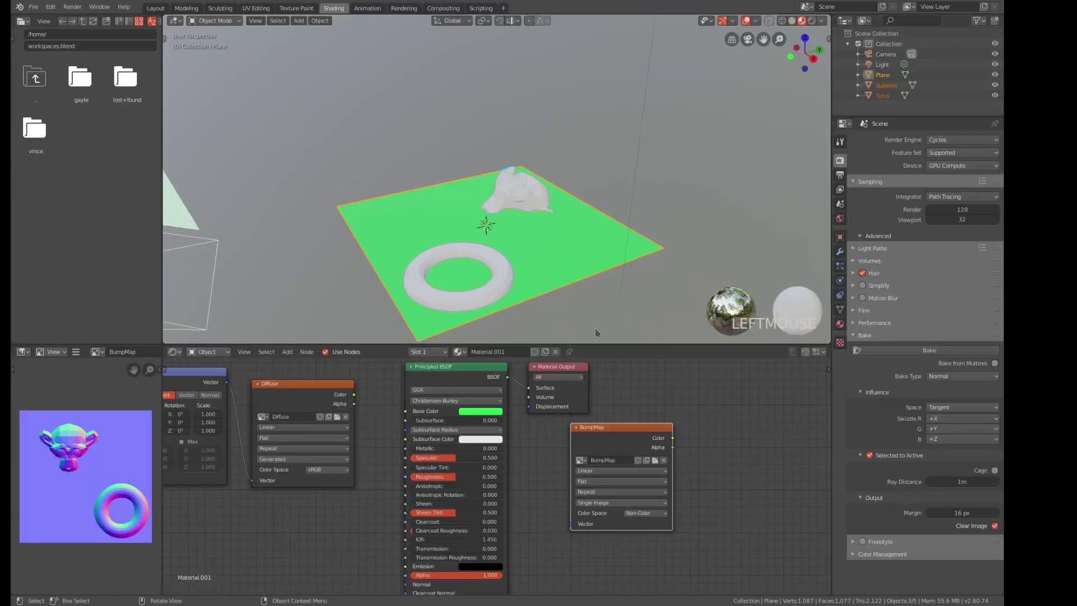
click(648, 514)
click(649, 514)
click(649, 515)
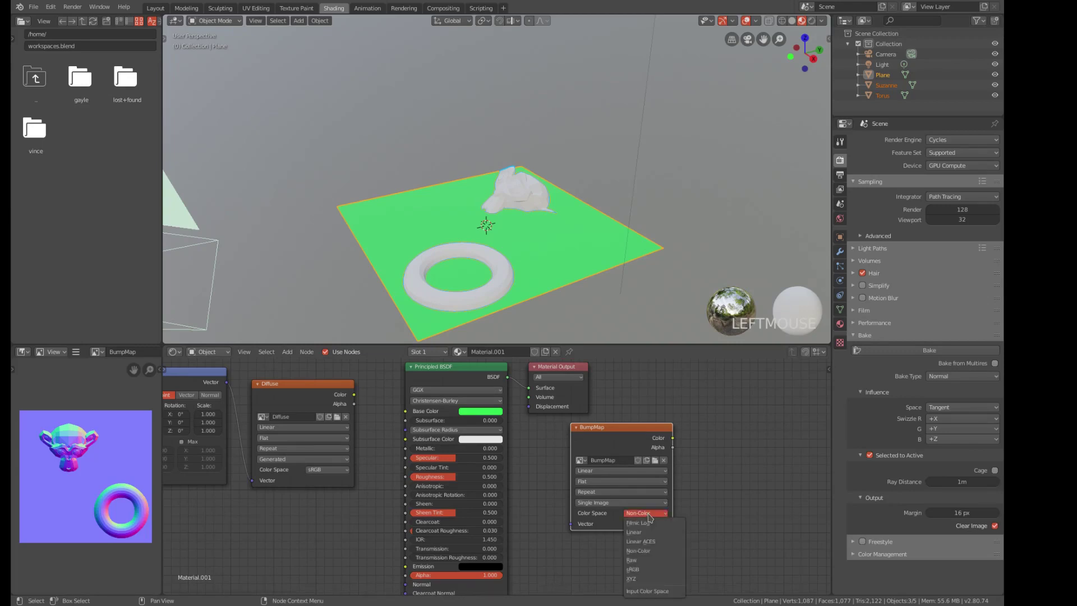
click(648, 514)
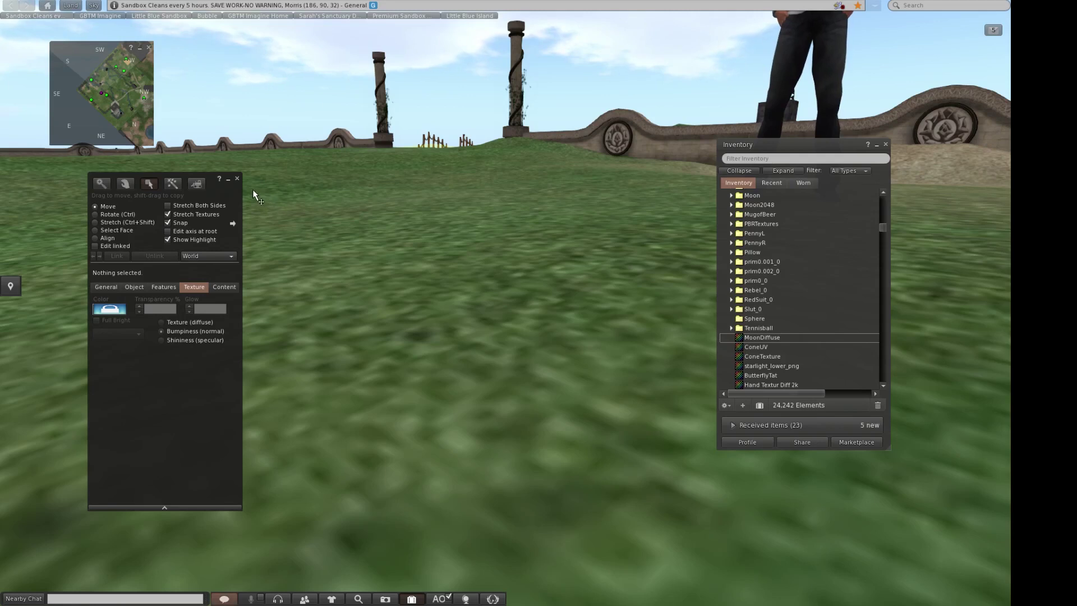
- Rez a wooden cube on the ground with Build and upload BumpMap.png as a texture for L$10
click(236, 178)
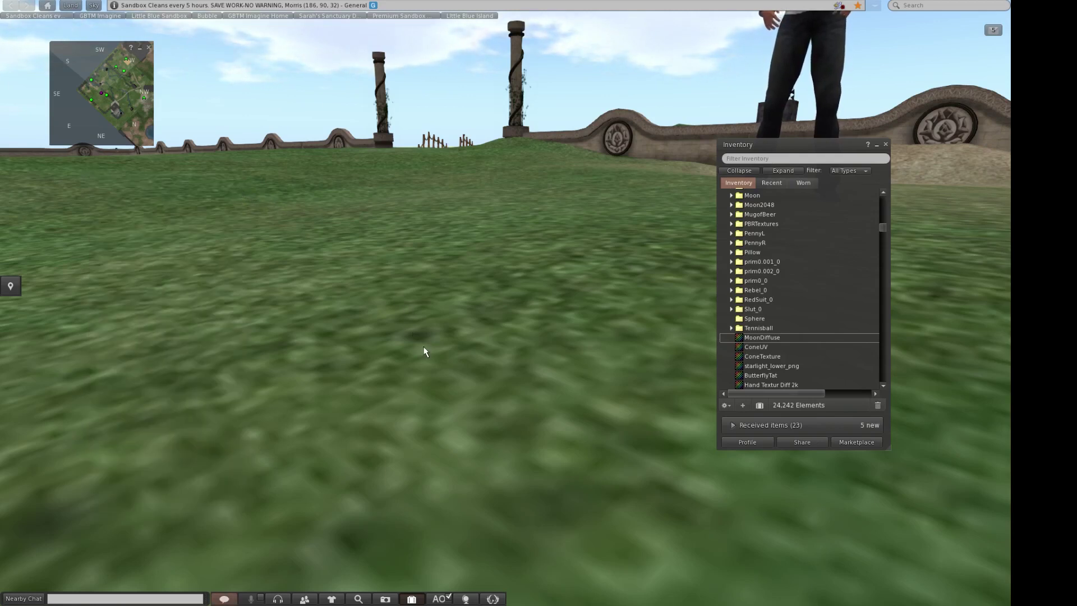
right_click(456, 384)
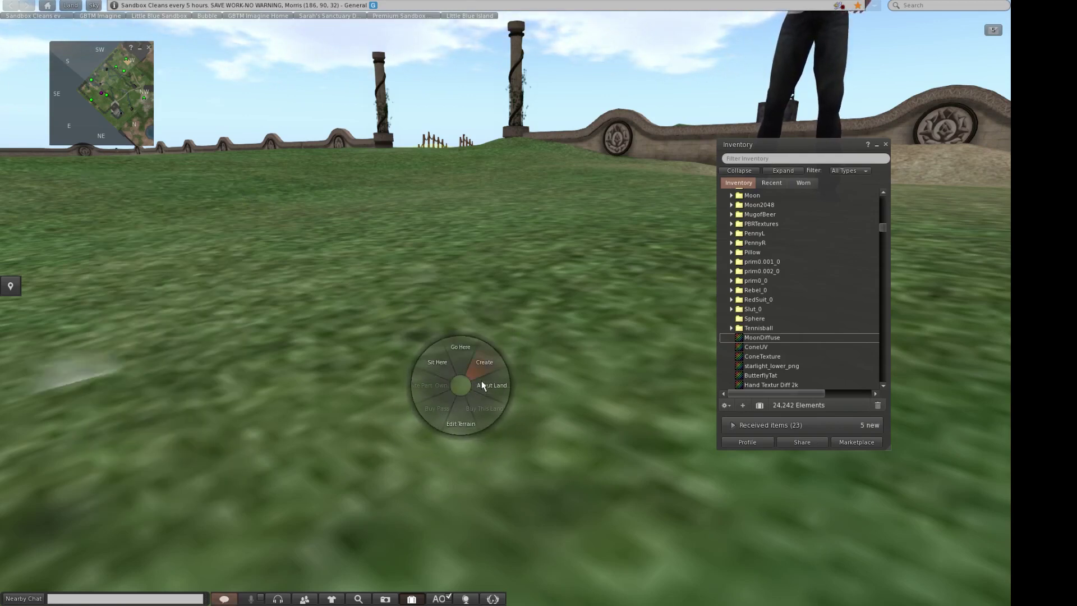
click(483, 386)
click(483, 386)
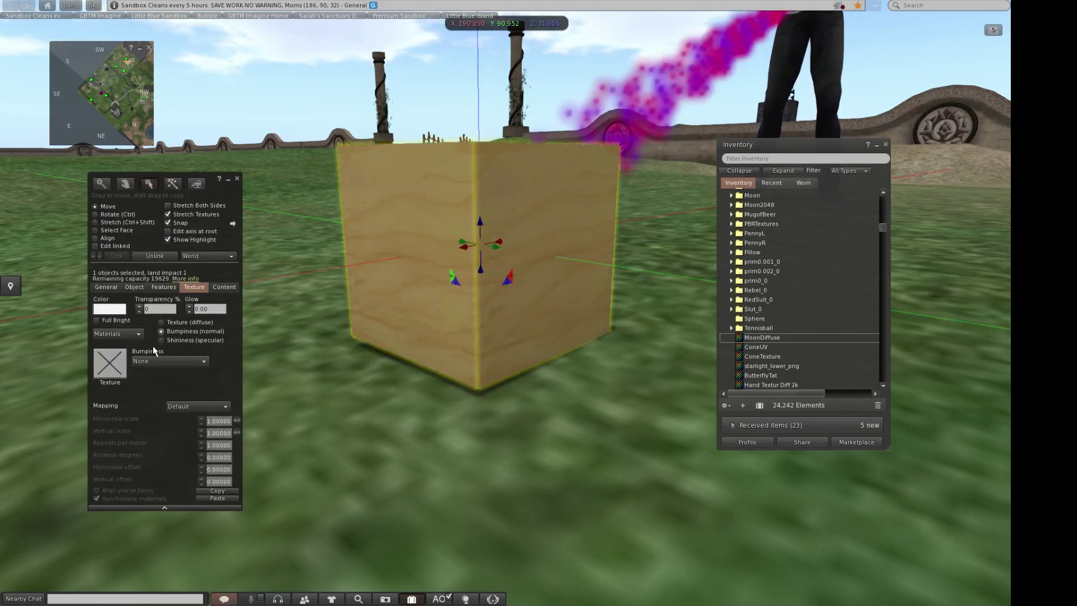
ctrl+click(368, 450)
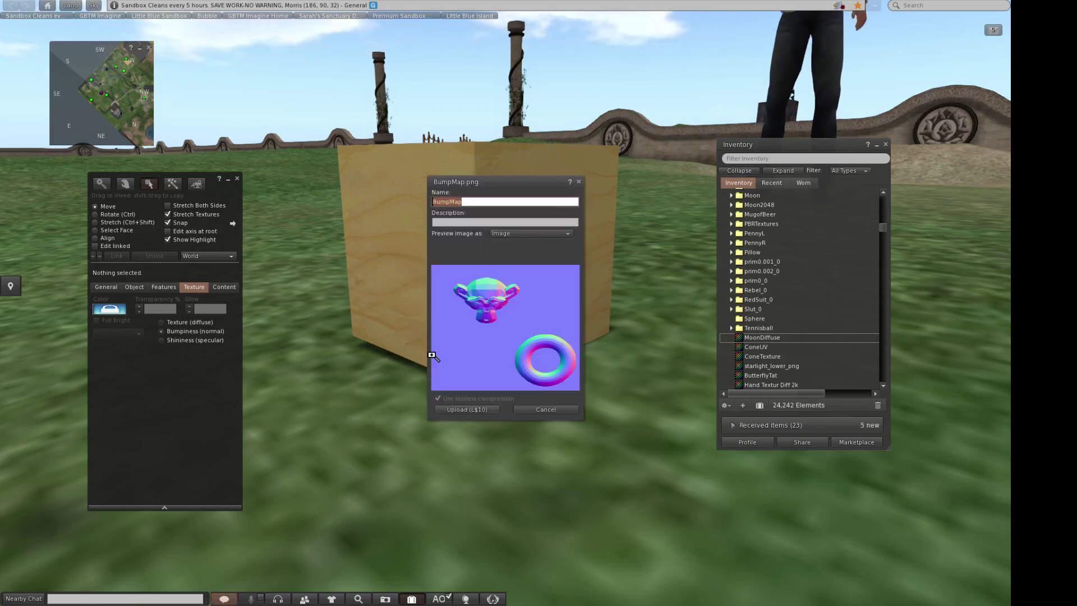
click(464, 412)
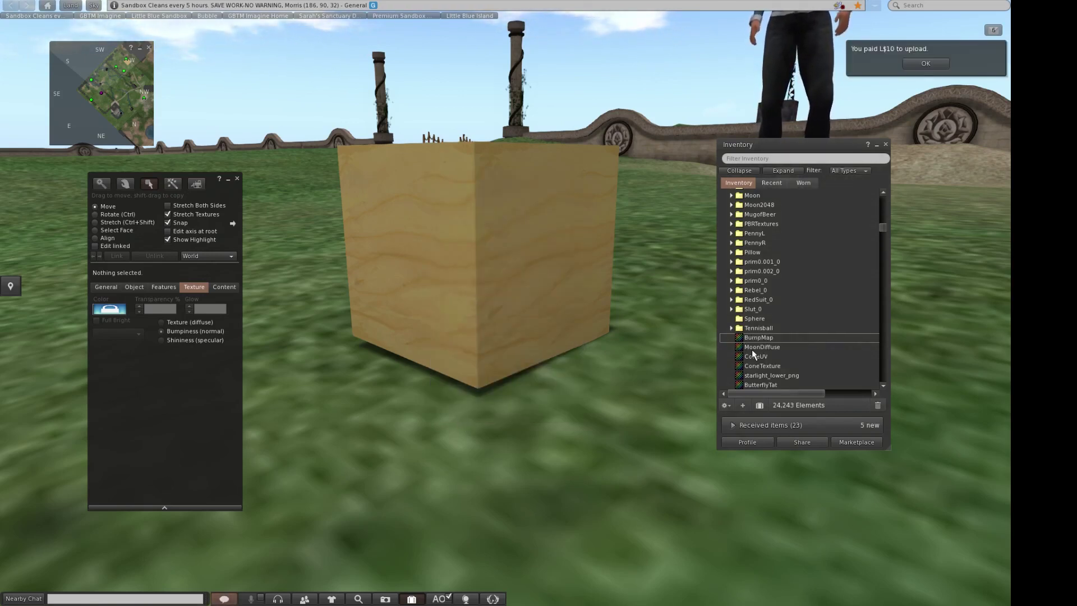
click(408, 267)
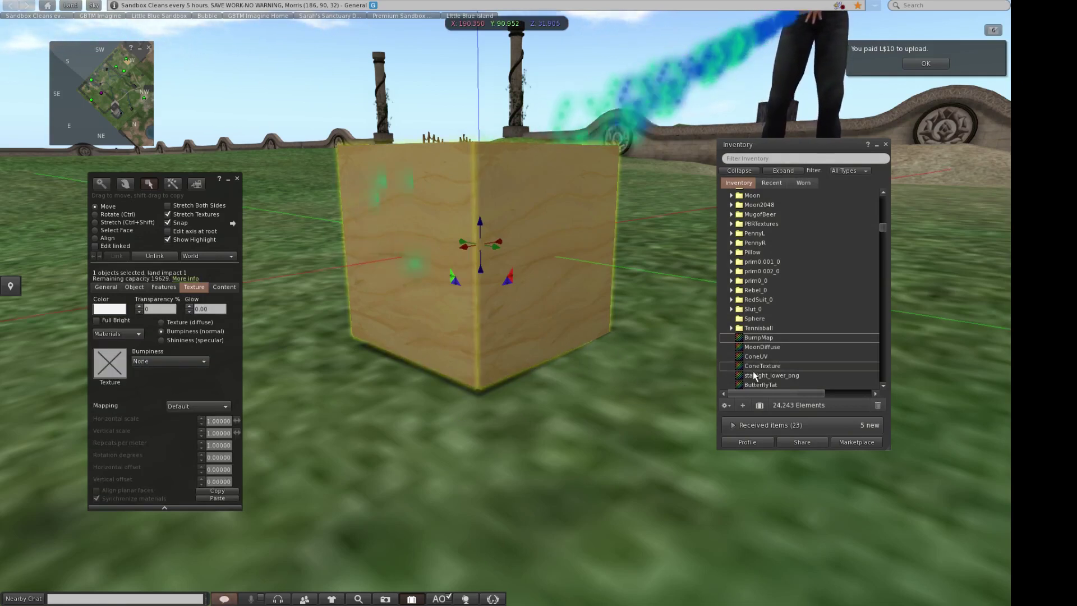
- Apply BumpMap as the cube's normal map and set its diffuse texture to Blank white
drag(758, 337, 110, 377)
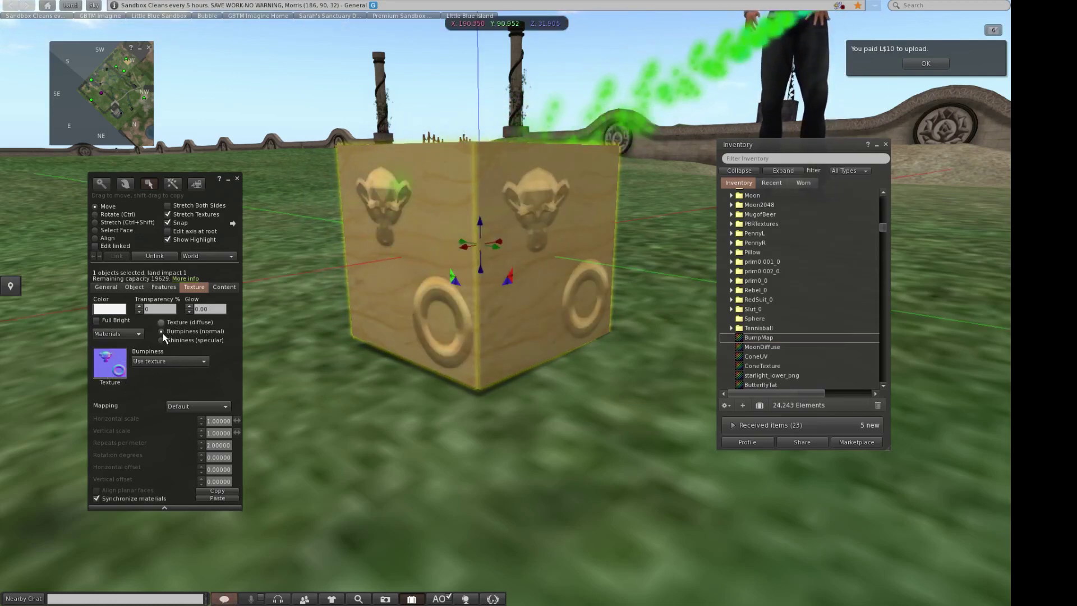
click(178, 322)
click(111, 375)
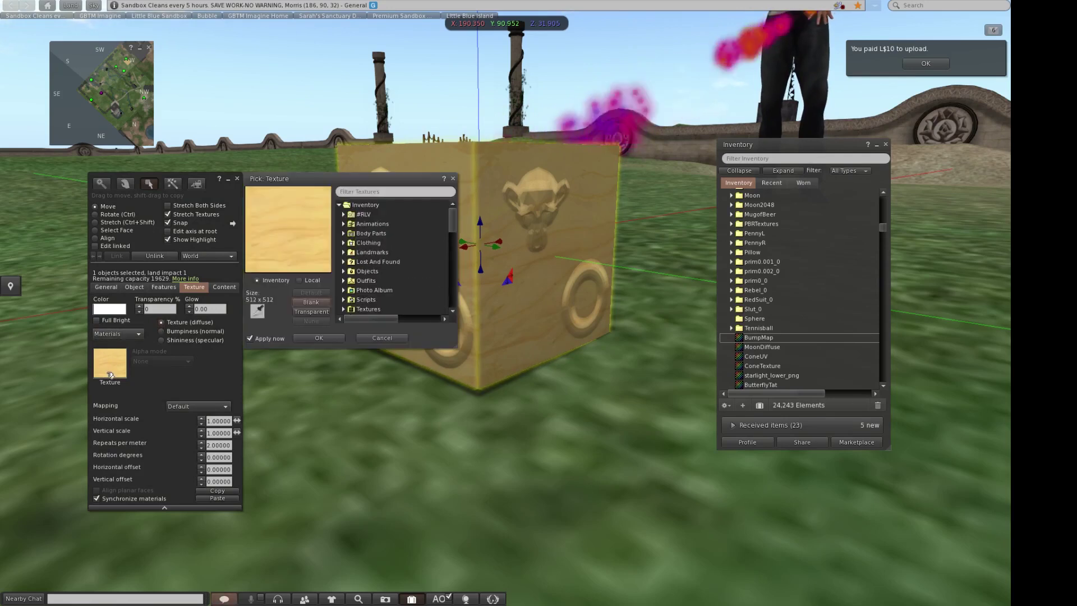
click(310, 302)
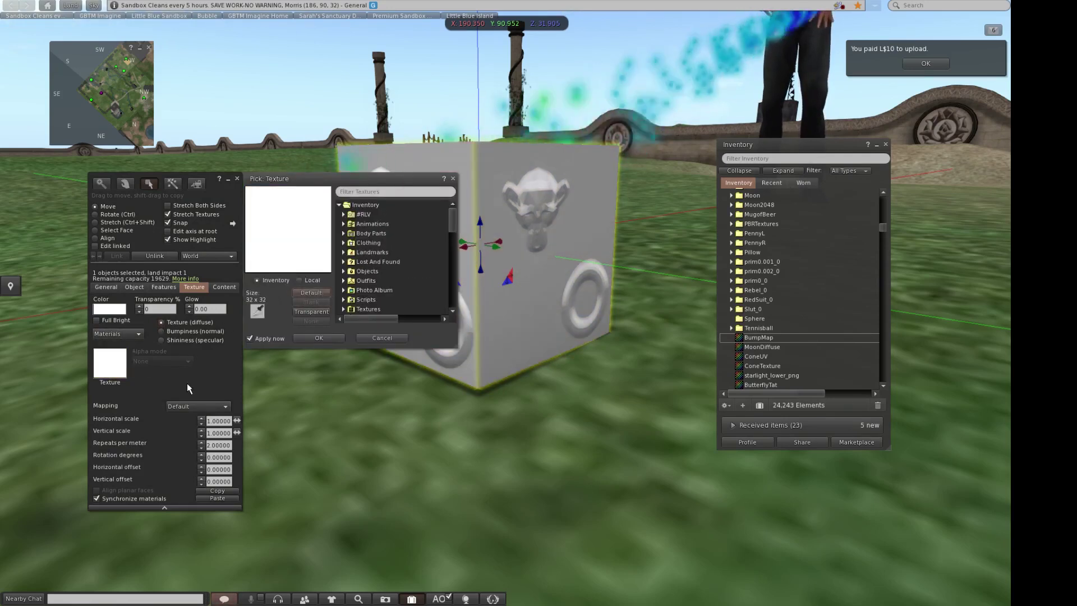
click(236, 178)
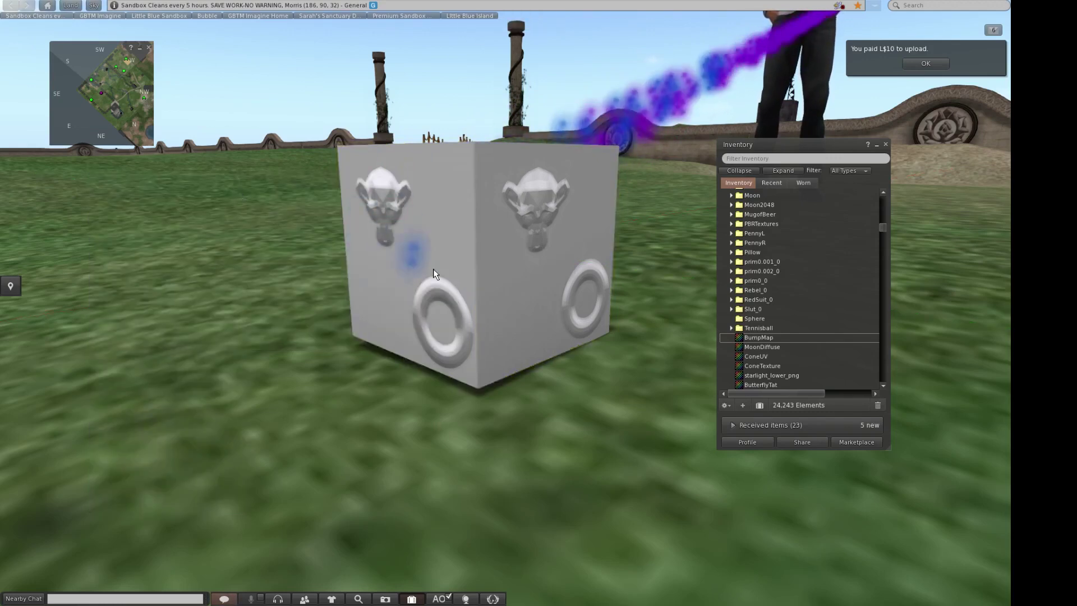
alt+drag(501, 270, 714, 230)
- Dismiss the L$10 upload notice and orbit around the cube to view its sides and top
click(925, 63)
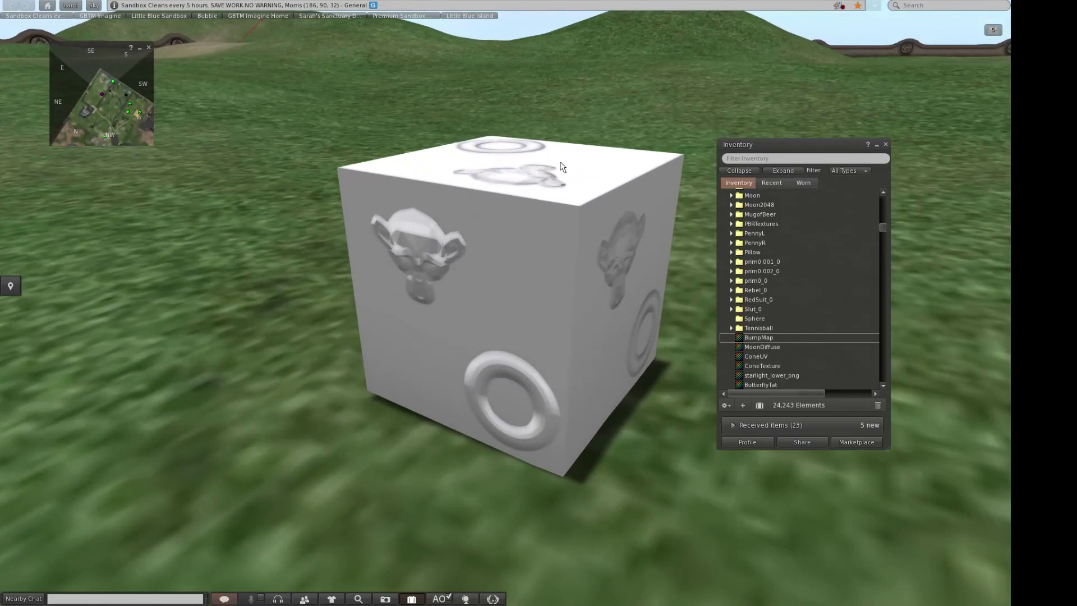
alt+drag(523, 194, 696, 130)
key(Escape)
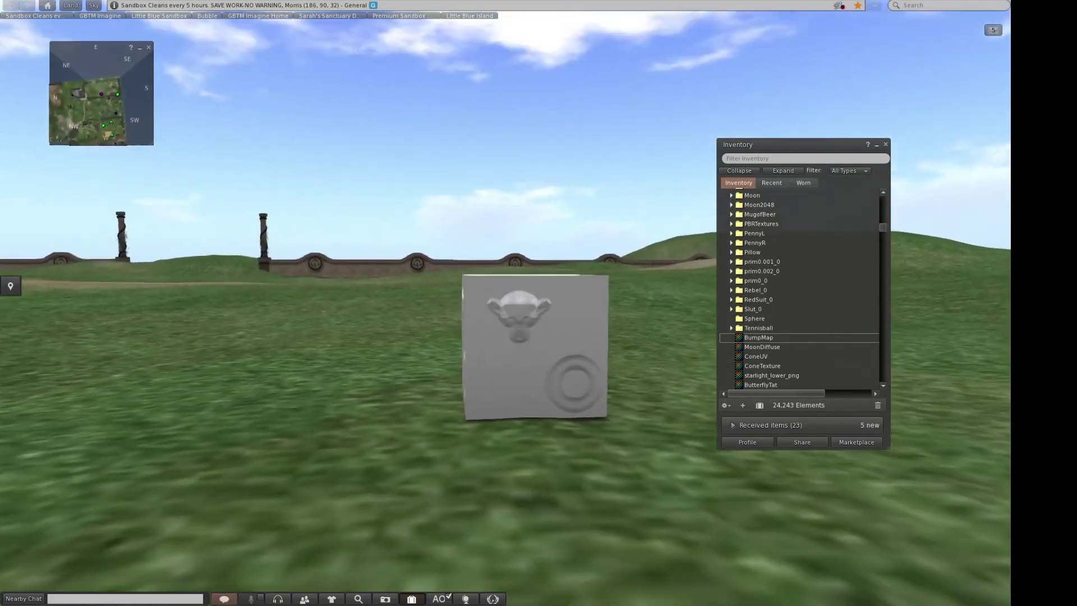
alt+drag(536, 347, 490, 331)
- Rotate the cube to 345° about its Y axis, then reselect it for editing with Ctrl+3
right_click(489, 336)
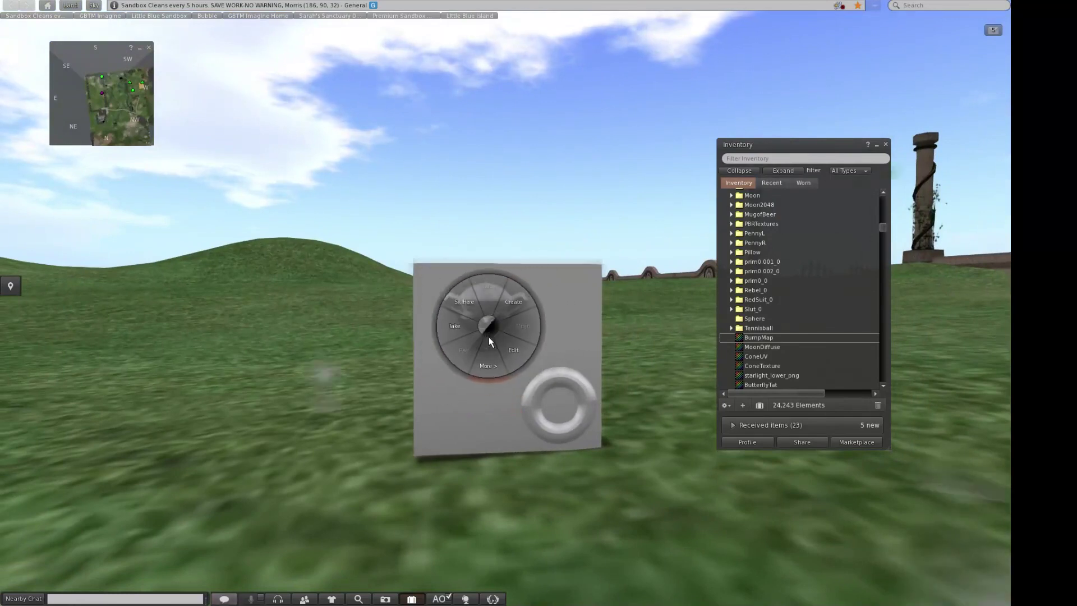
click(510, 357)
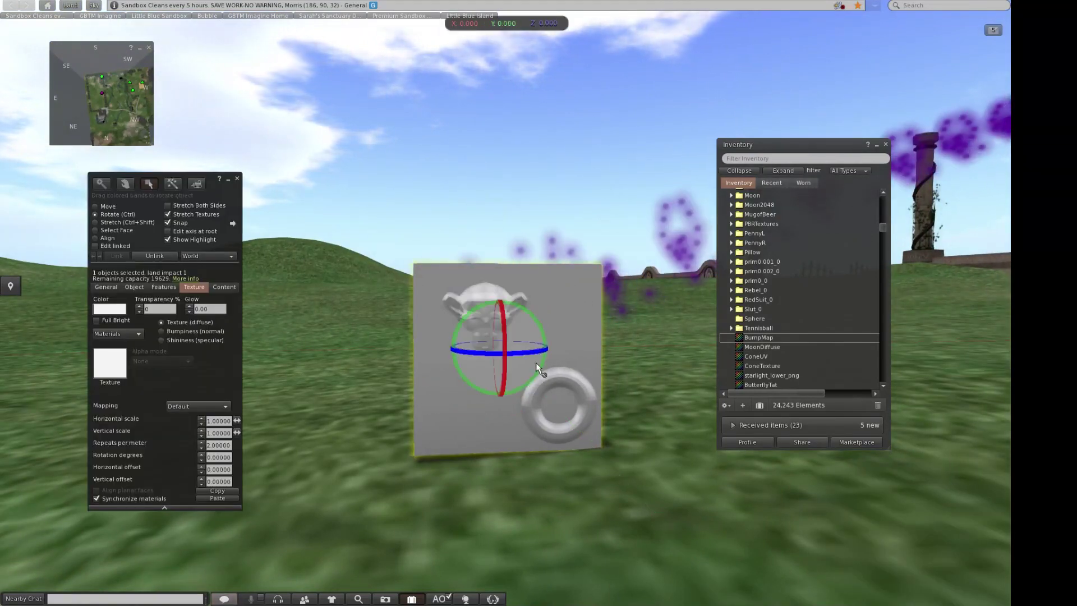
key(ctrl)
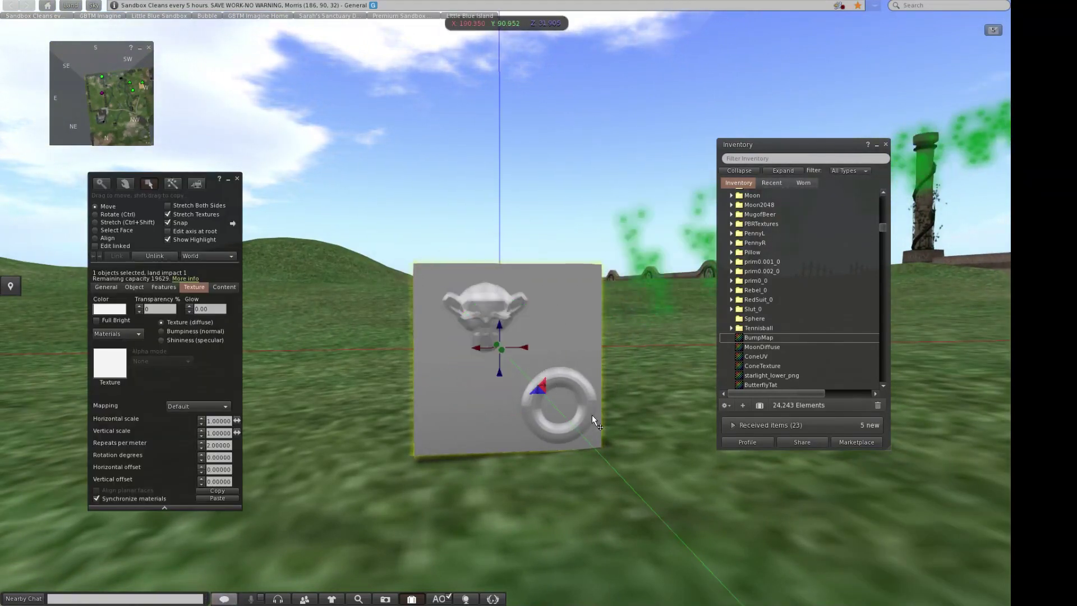
key(ctrl)
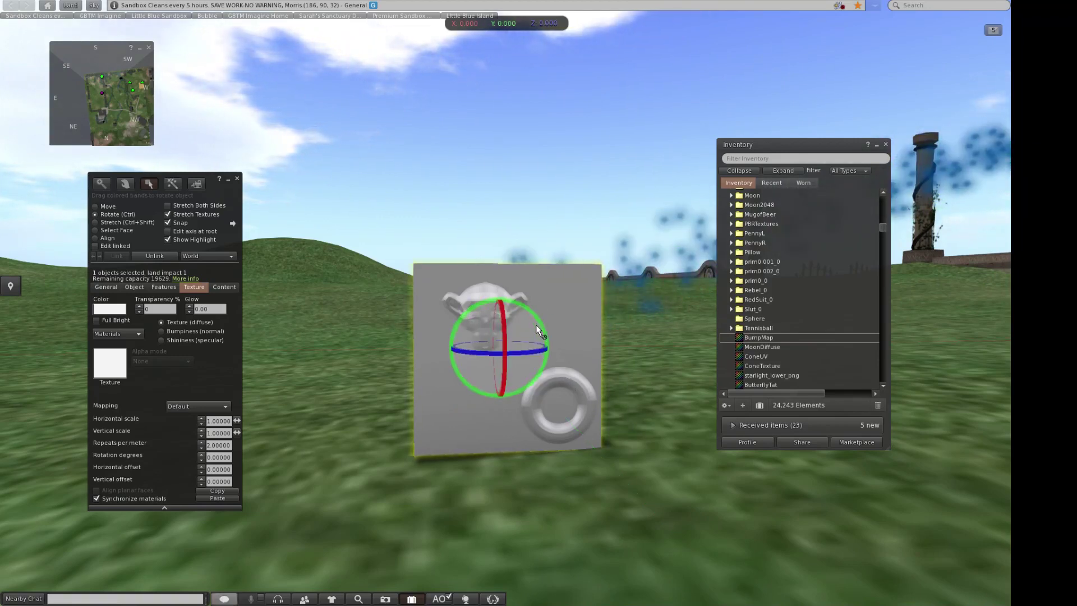
ctrl+drag(545, 331, 519, 387)
click(626, 487)
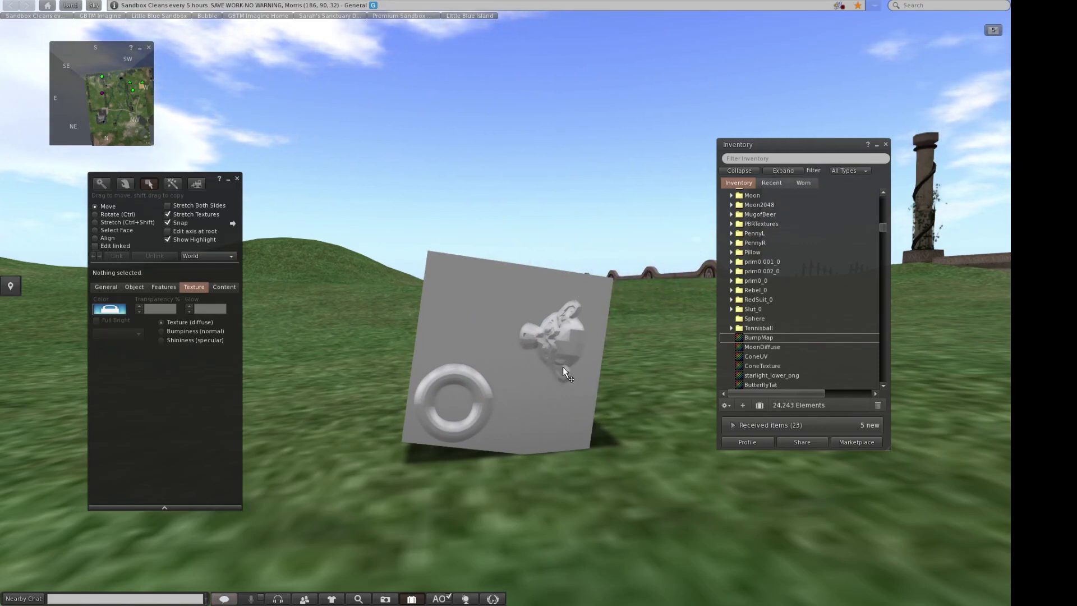
key(Escape)
key(ctrl+3)
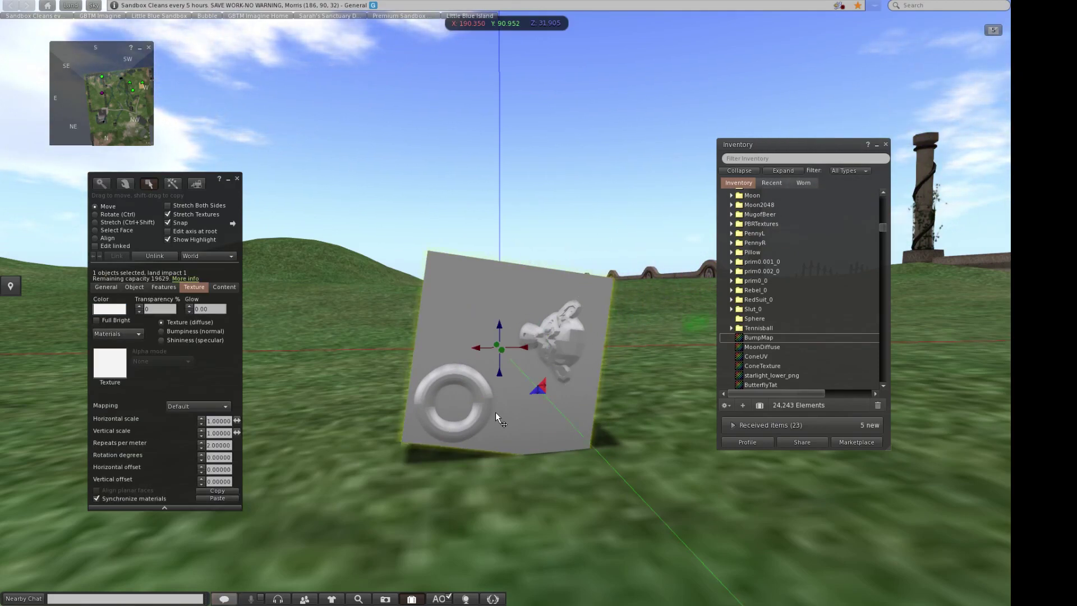